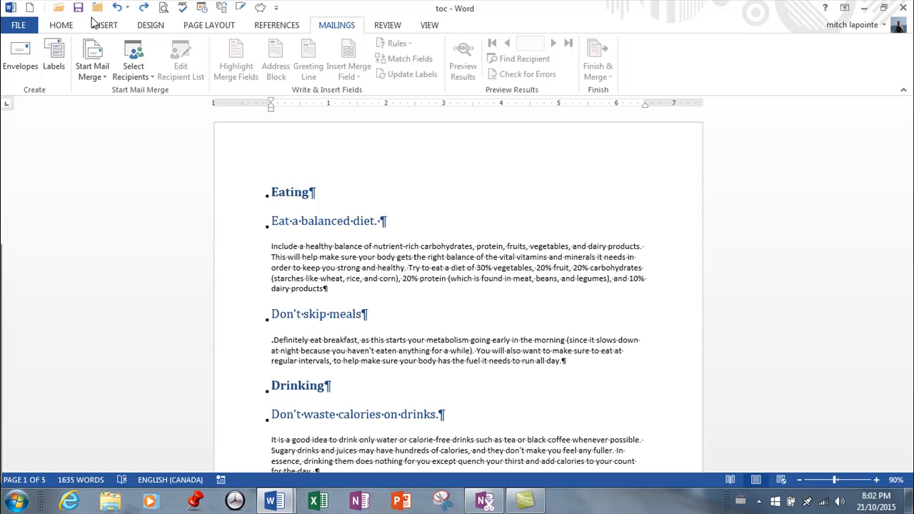
# Step: Collapse the first Eating heading and insert an empty line above it at the start of the document
pyautogui.click(264, 192)
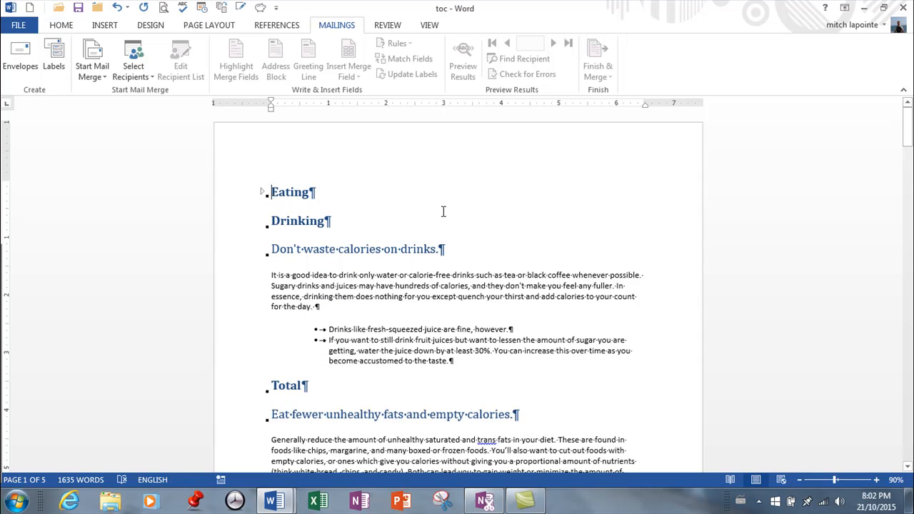
pyautogui.press('Return')
pyautogui.press('Up')
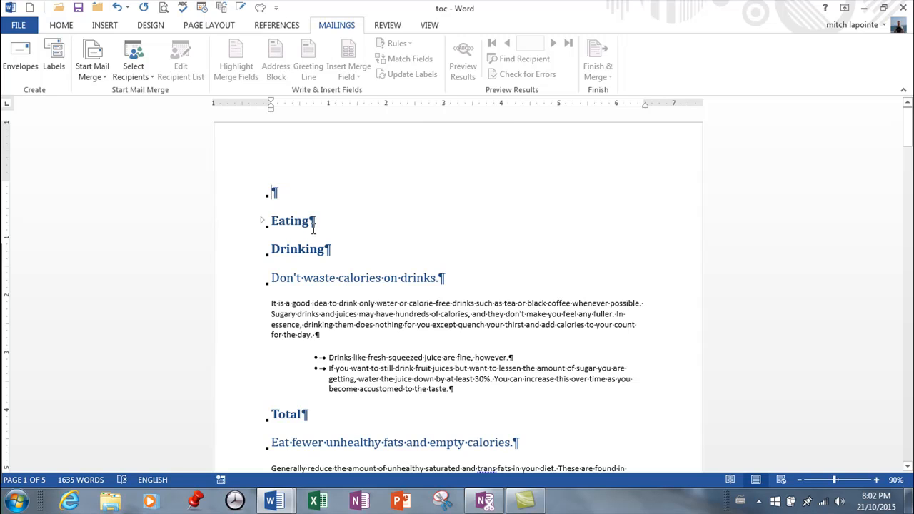
# Step: Examine the available text styles and how Heading 1 and Heading 2 are used for the titles throughout the document
pyautogui.click(61, 26)
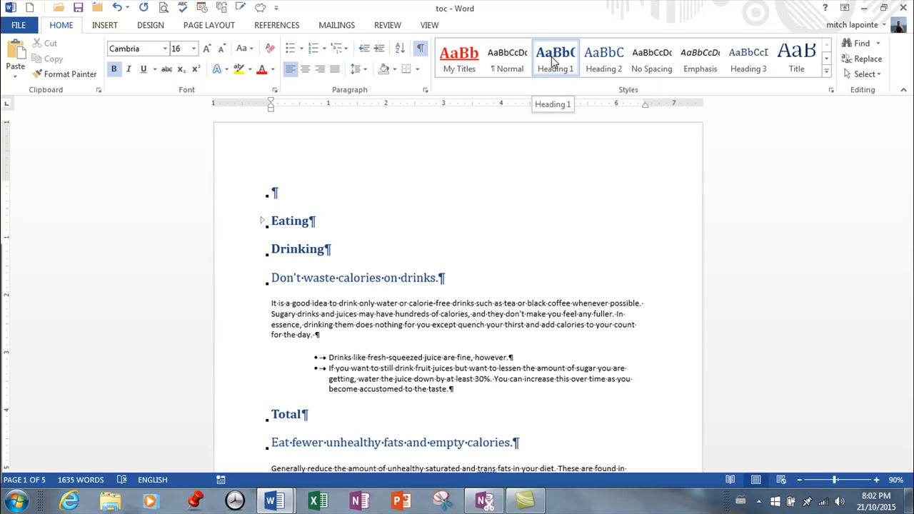
pyautogui.click(826, 71)
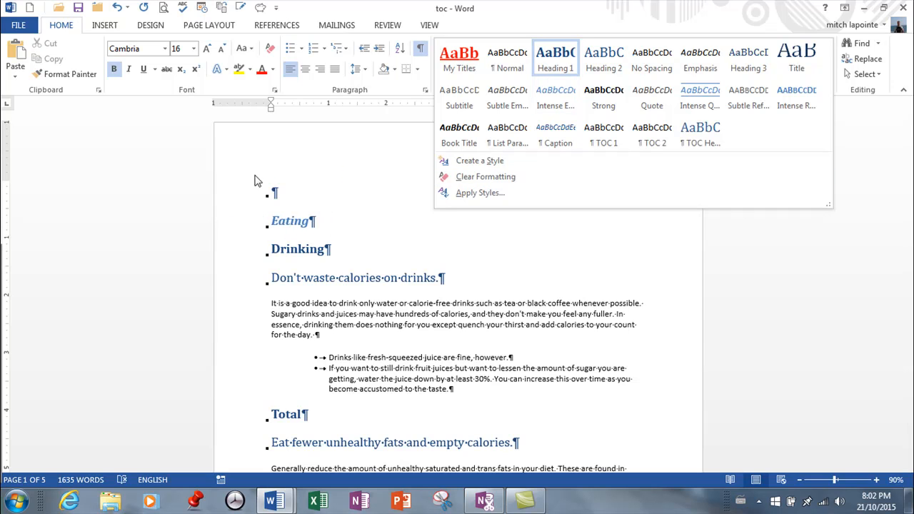
pyautogui.click(263, 209)
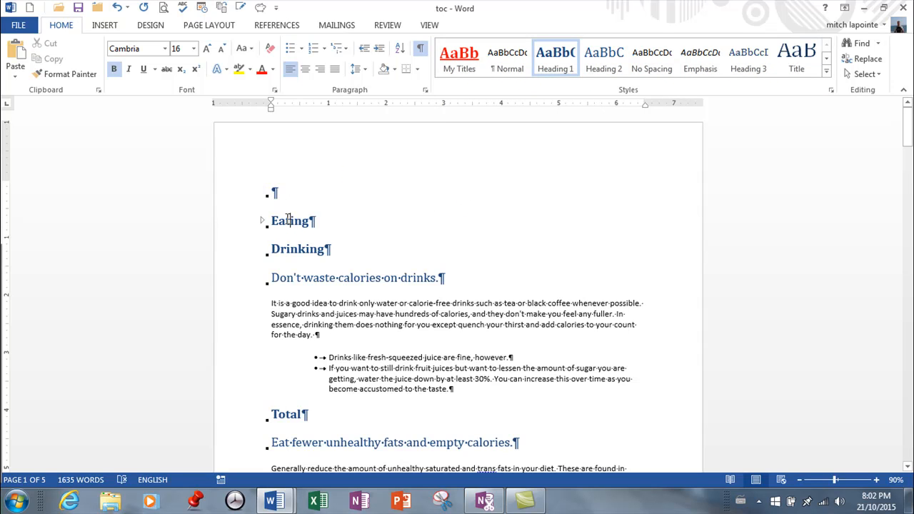
pyautogui.scroll(-4, 272, 221)
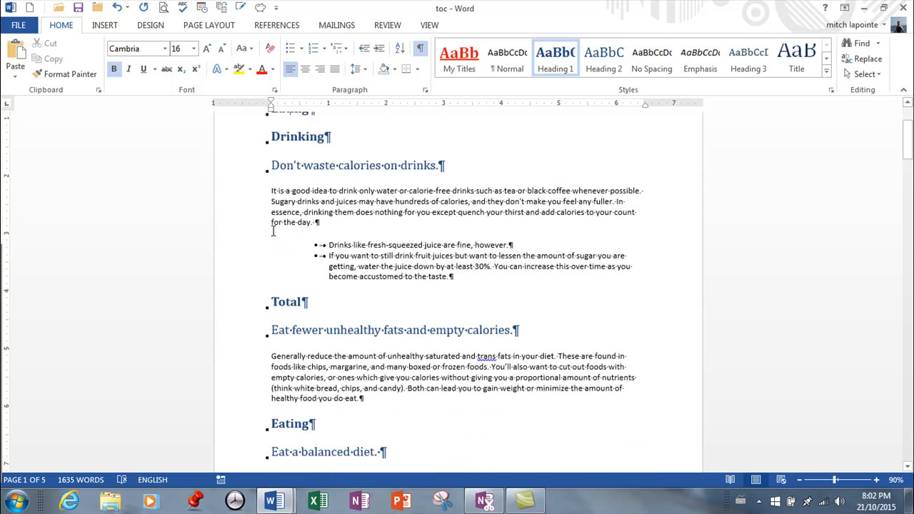
pyautogui.scroll(-3, 290, 165)
pyautogui.scroll(5, 293, 163)
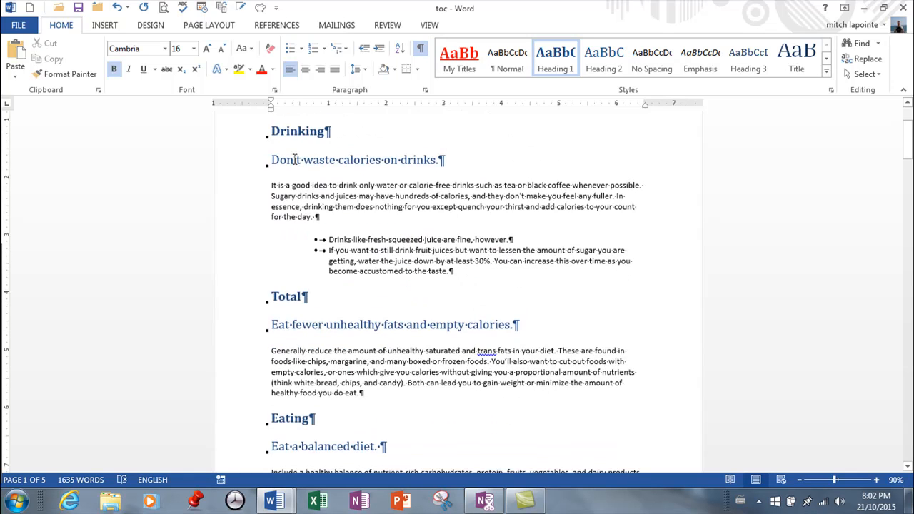
pyautogui.scroll(3, 302, 164)
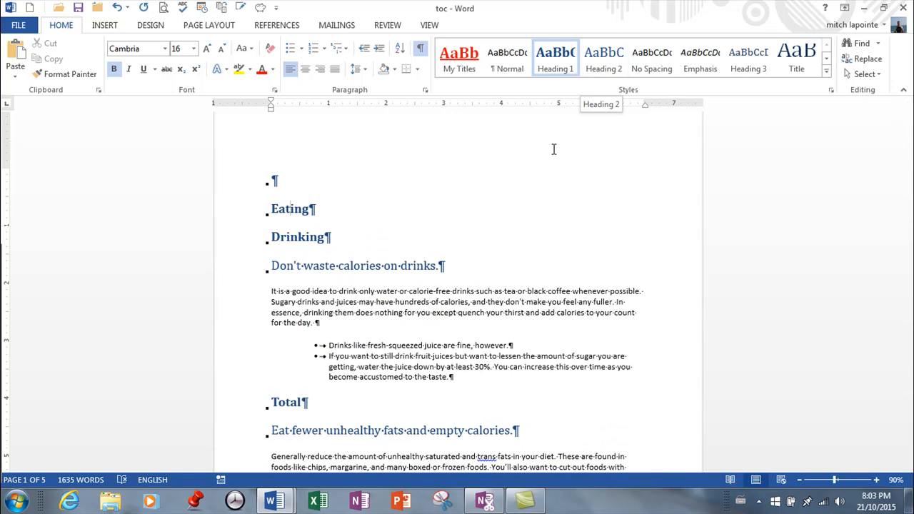
pyautogui.scroll(-2, 405, 186)
pyautogui.scroll(-15, 644, 255)
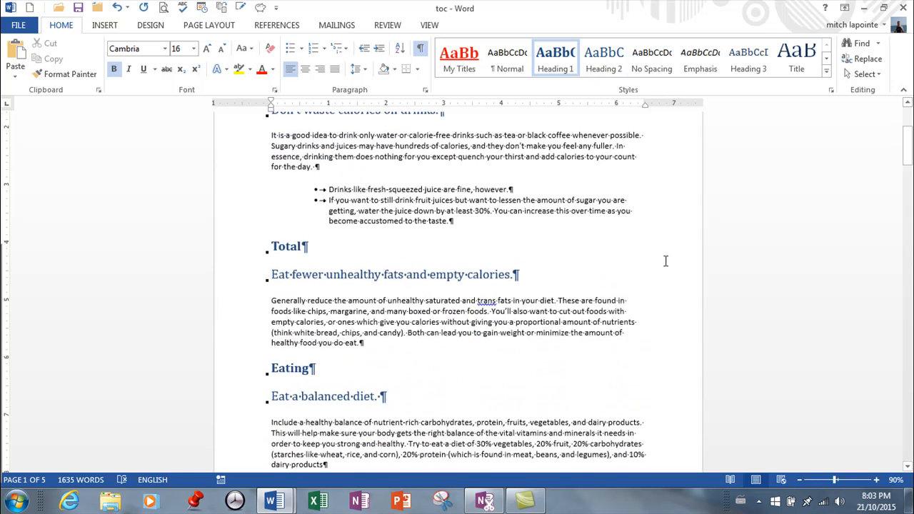
pyautogui.scroll(-6, 662, 261)
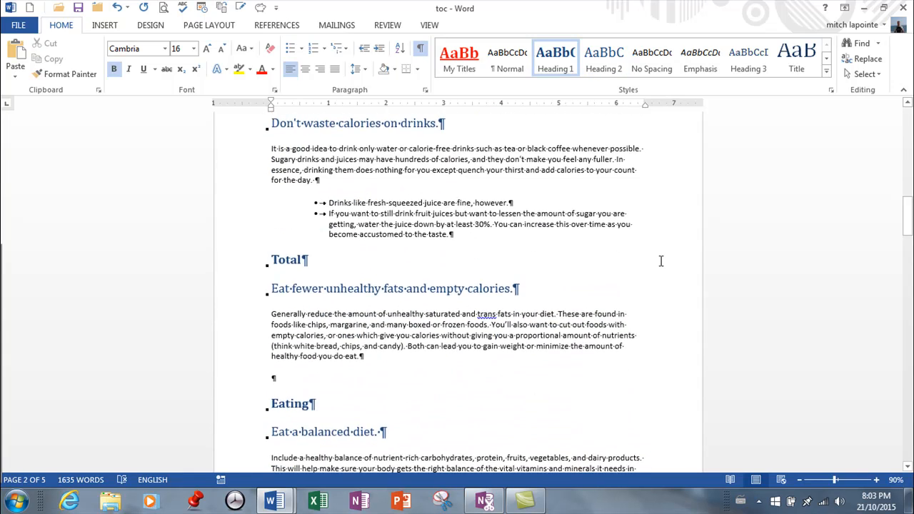
pyautogui.scroll(16, 660, 256)
pyautogui.scroll(4, 662, 234)
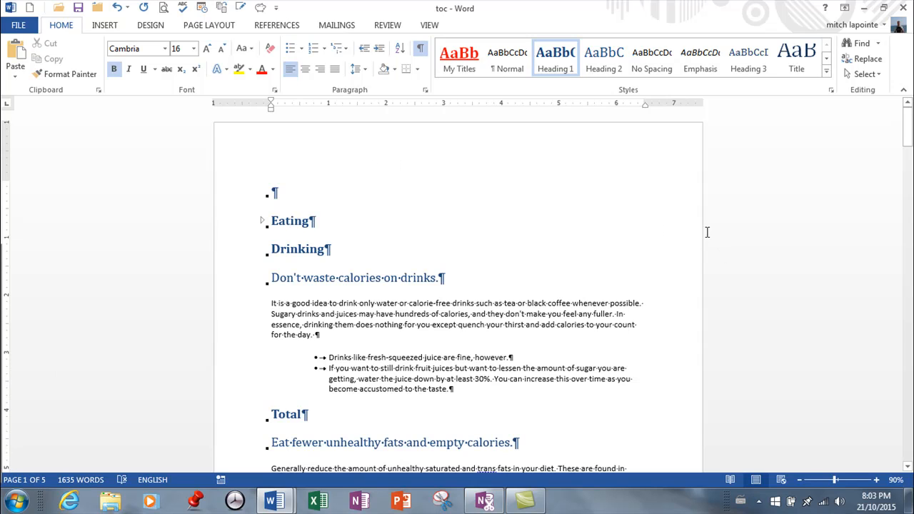
# Step: Insert the Automatic Table 1 table of contents within the first "Don't waste calories on drinks." heading, after "calories"
pyautogui.click(384, 279)
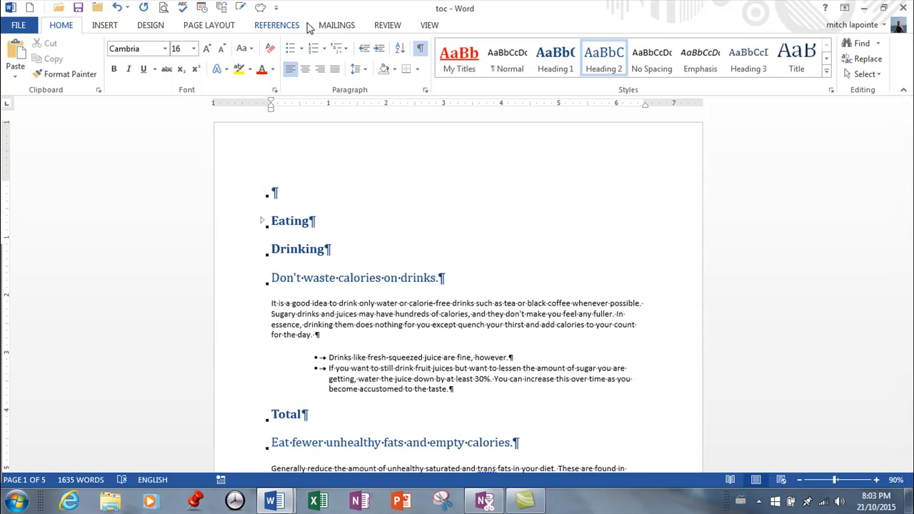
pyautogui.click(283, 30)
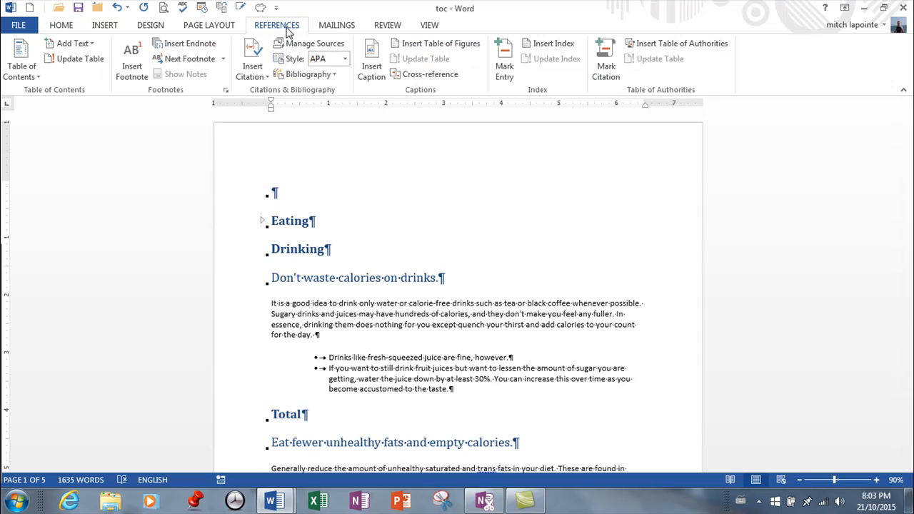
pyautogui.click(37, 76)
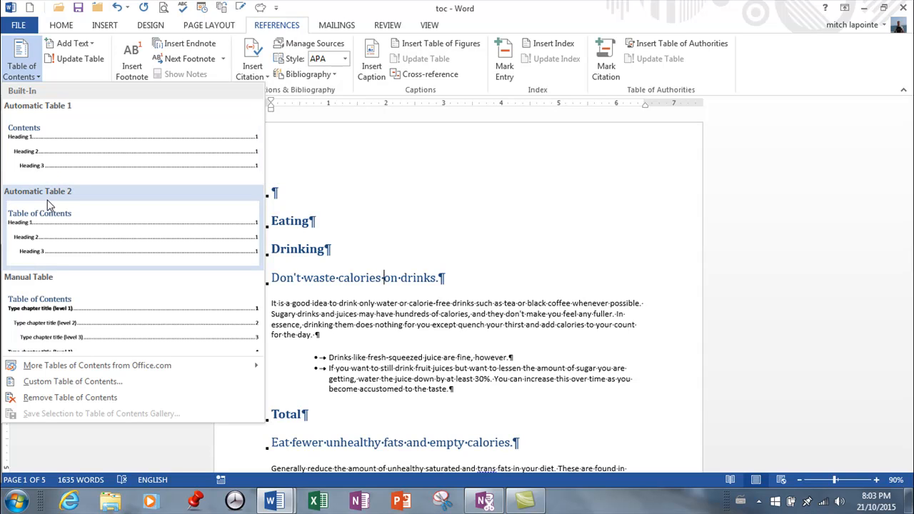
pyautogui.click(24, 142)
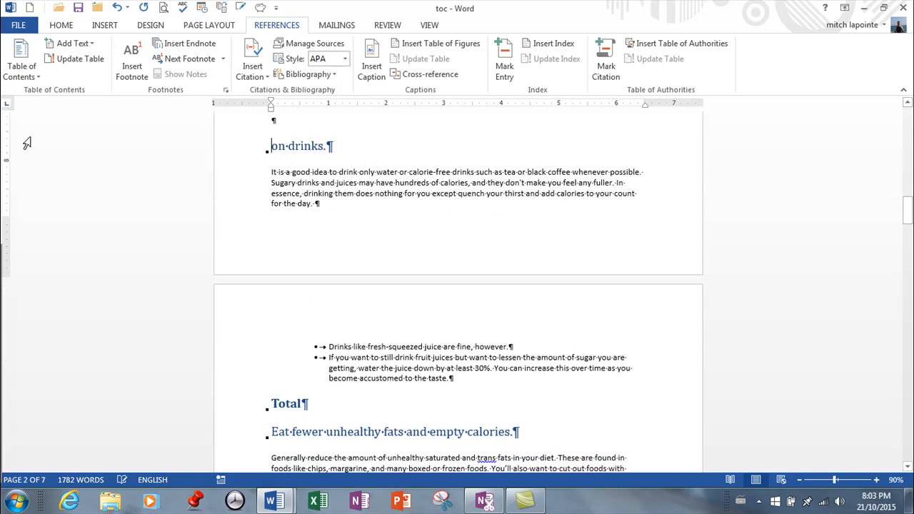
# Step: Look through the inserted table of contents and the surrounding headings, and check the other built-in table designs
pyautogui.scroll(10, 134, 221)
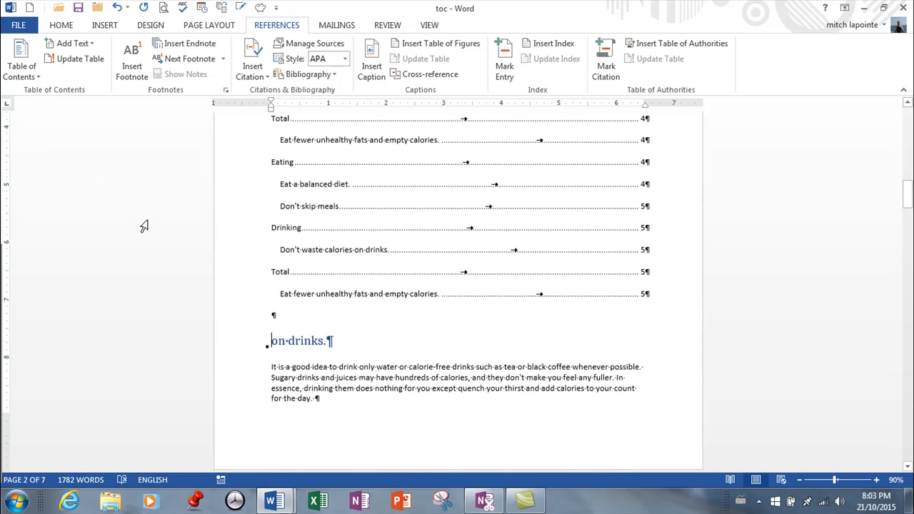
pyautogui.scroll(8, 149, 233)
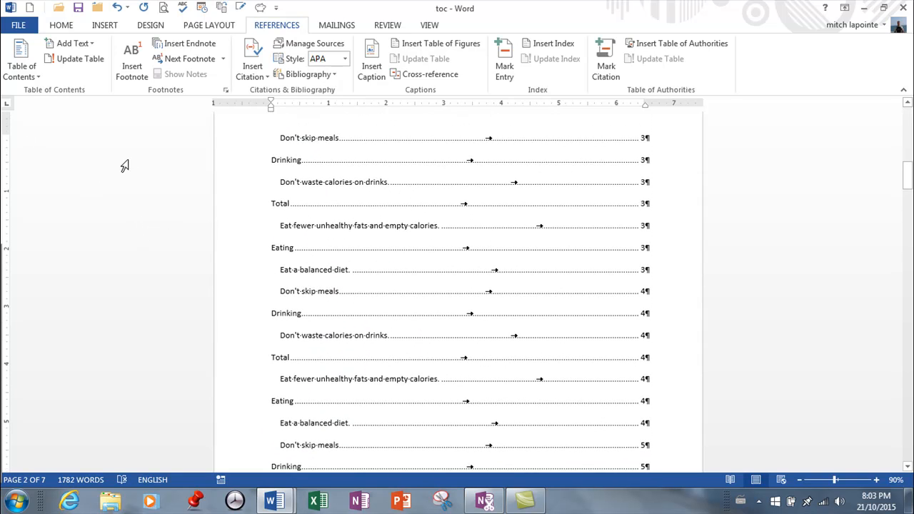
pyautogui.scroll(10, 231, 260)
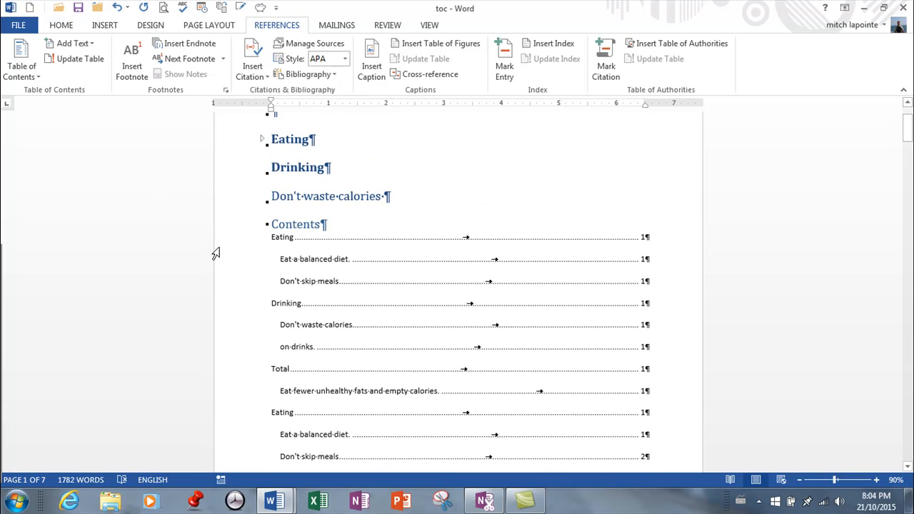
pyautogui.scroll(-10, 212, 256)
pyautogui.scroll(-10, 210, 257)
pyautogui.scroll(10, 209, 256)
pyautogui.scroll(10, 209, 255)
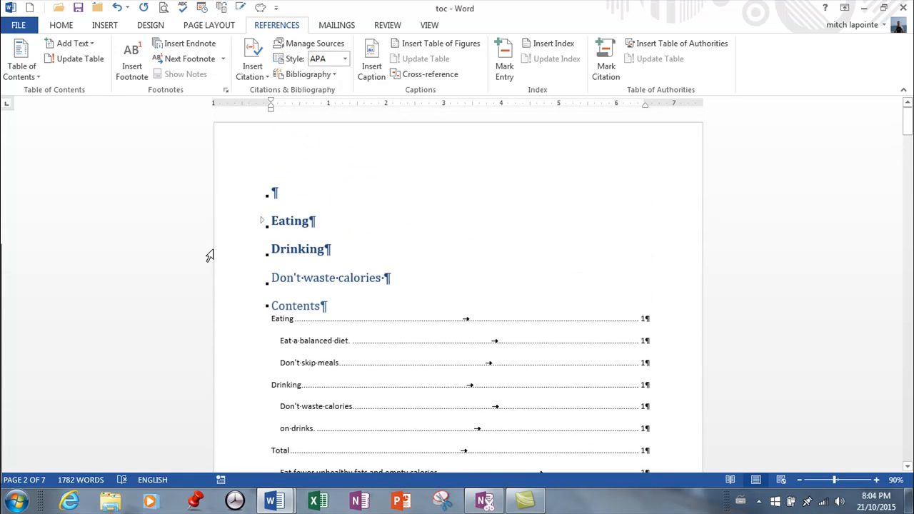
pyautogui.click(21, 72)
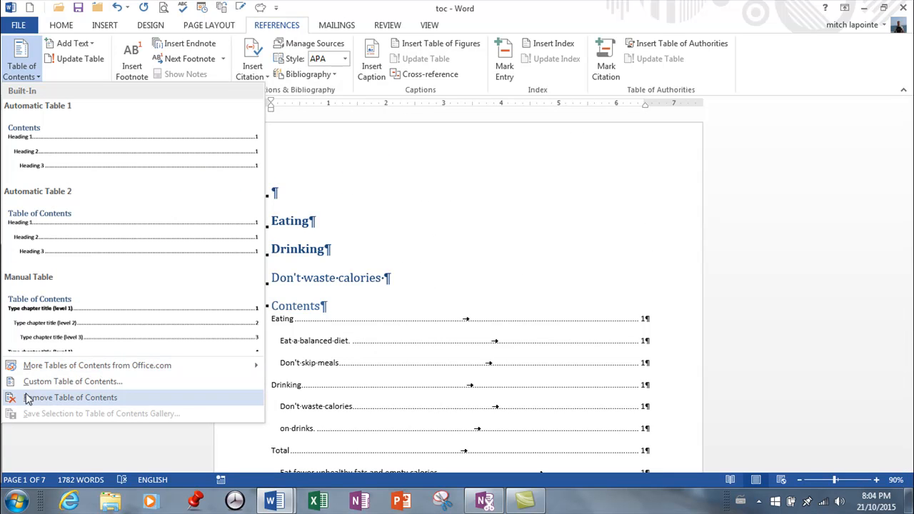
pyautogui.click(47, 209)
pyautogui.scroll(-7, 526, 312)
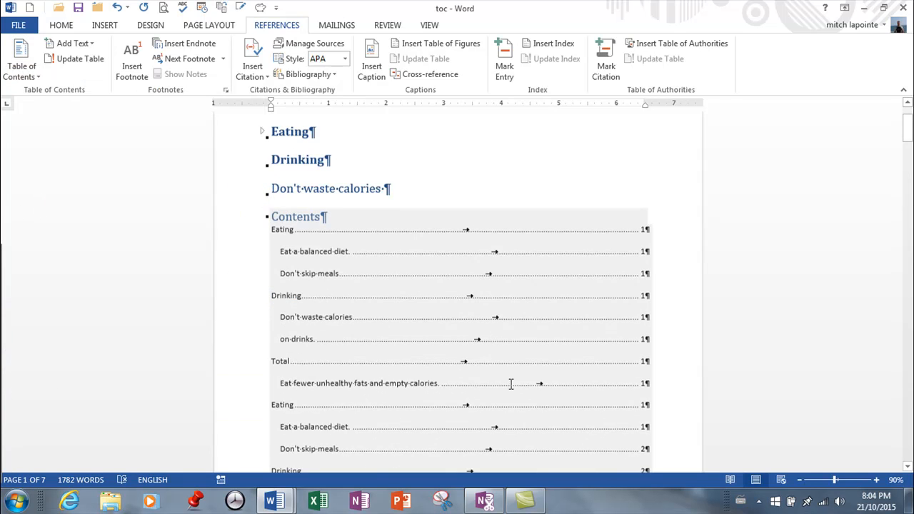
pyautogui.scroll(-18, 607, 391)
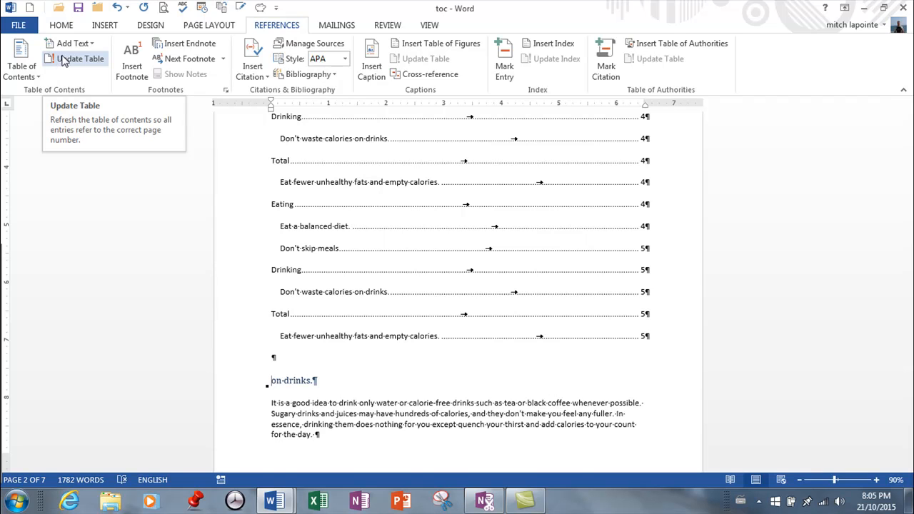
# Step: Try to update the table of contents so its entries refer to the correct pages
pyautogui.click(63, 60)
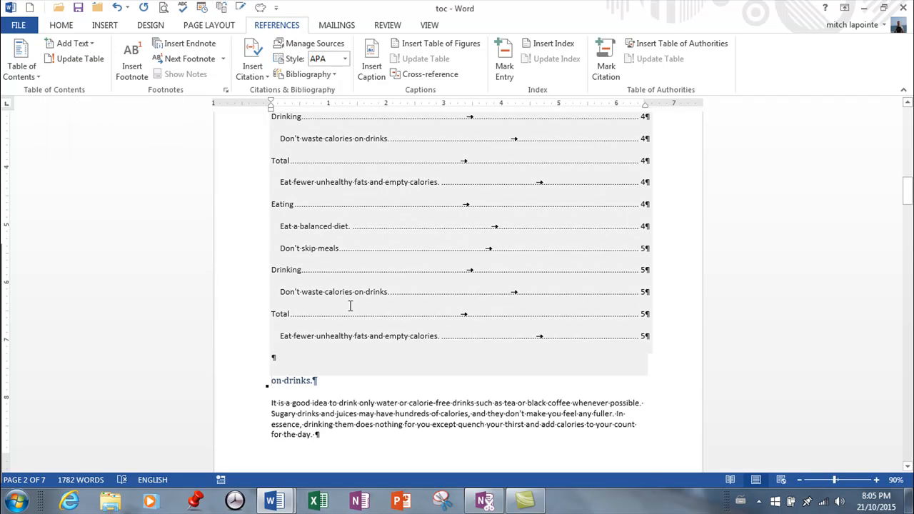
pyautogui.scroll(6, 349, 306)
pyautogui.scroll(10, 406, 326)
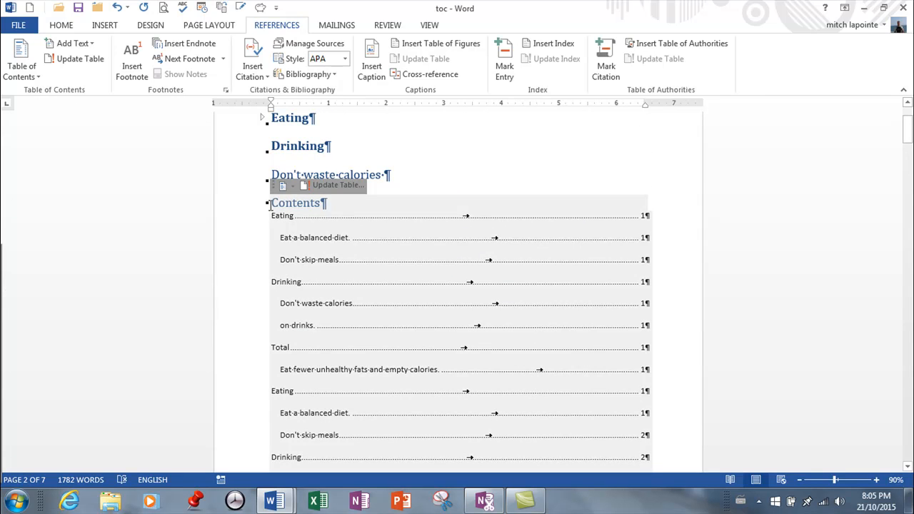
# Step: Check the table-type options and the font size choices available for the entries in the table of contents
pyautogui.moveTo(271, 216)
pyautogui.mouseDown()
pyautogui.moveTo(291, 230)
pyautogui.moveTo(280, 219)
pyautogui.mouseUp()
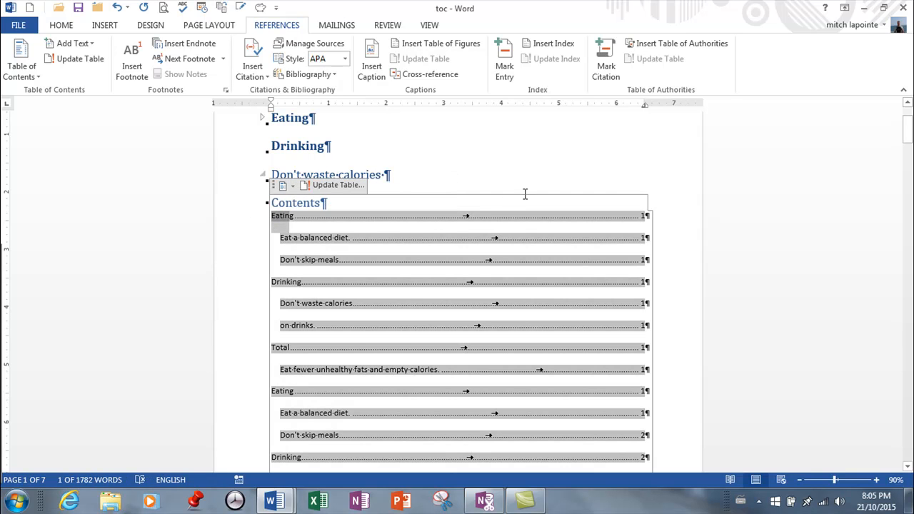
pyautogui.click(293, 186)
pyautogui.click(293, 186)
pyautogui.click(258, 215)
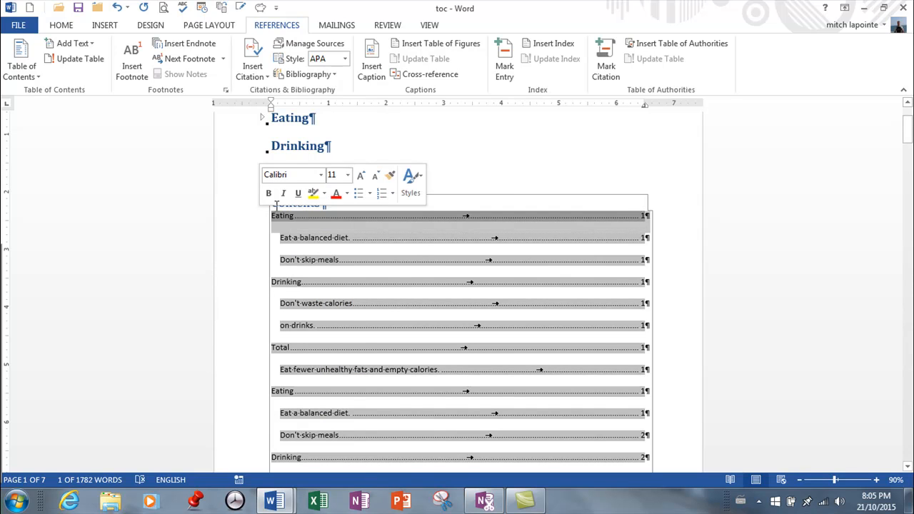
pyautogui.click(347, 176)
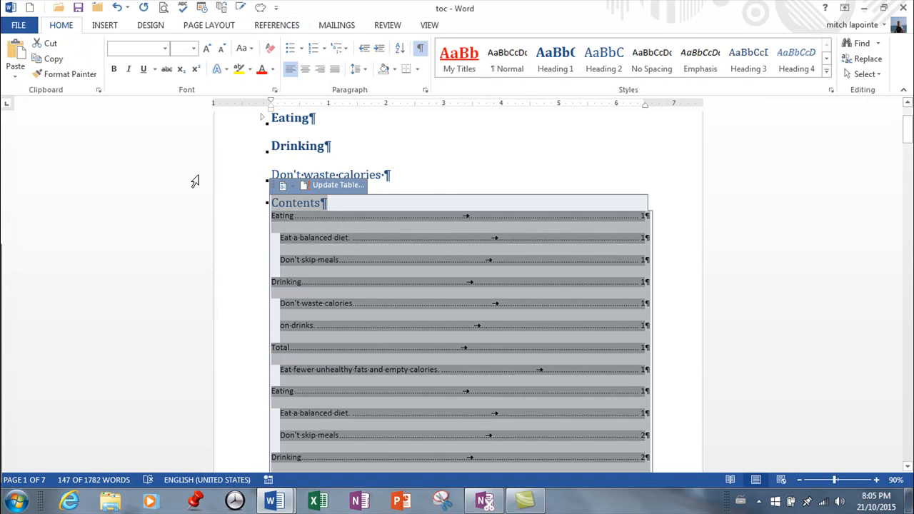
pyautogui.click(355, 206)
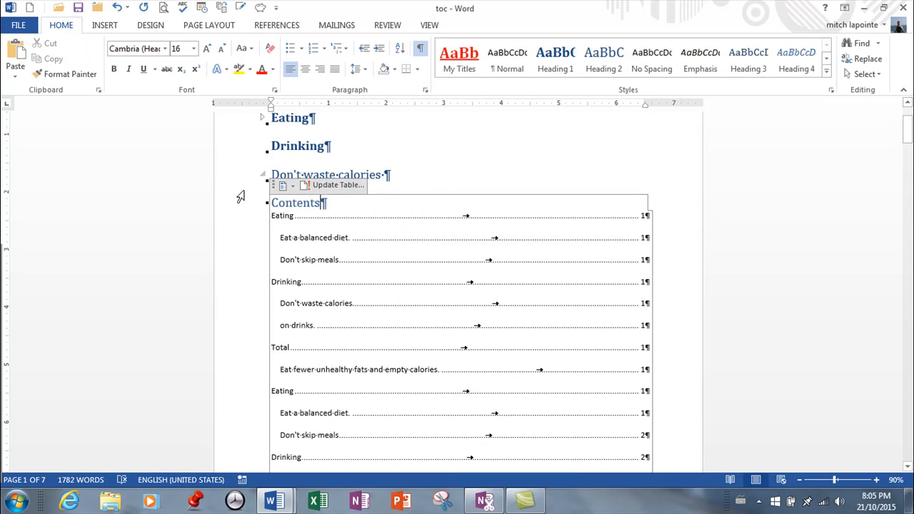
# Step: Select the whole table of contents, enlarge its text by one size increment, and reduce it again
pyautogui.click(274, 187)
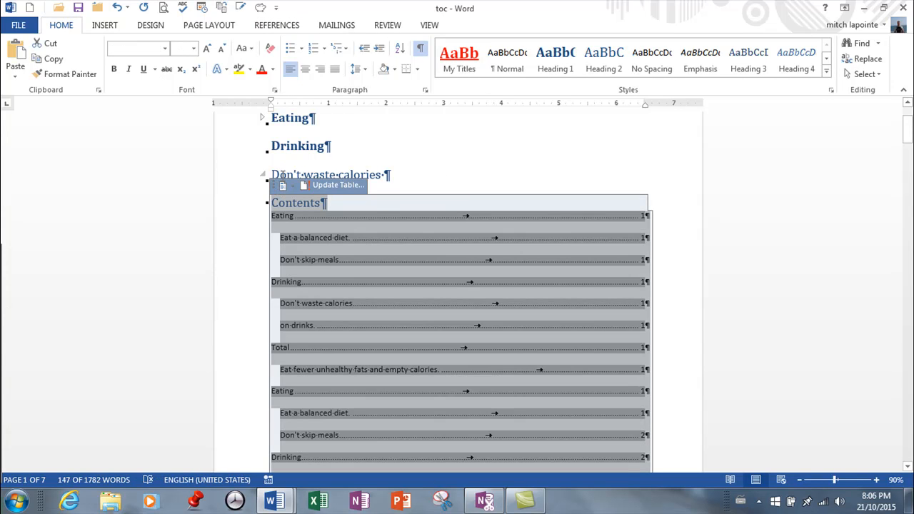
pyautogui.click(207, 50)
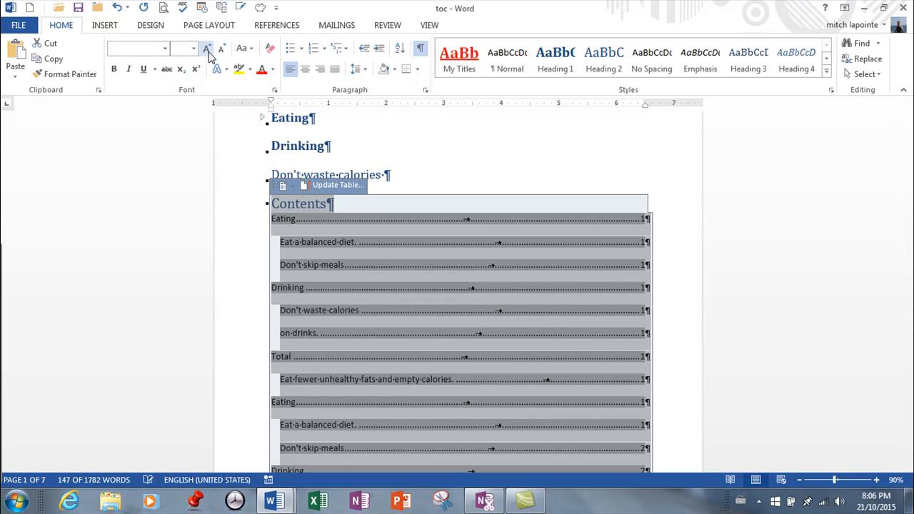
pyautogui.click(222, 50)
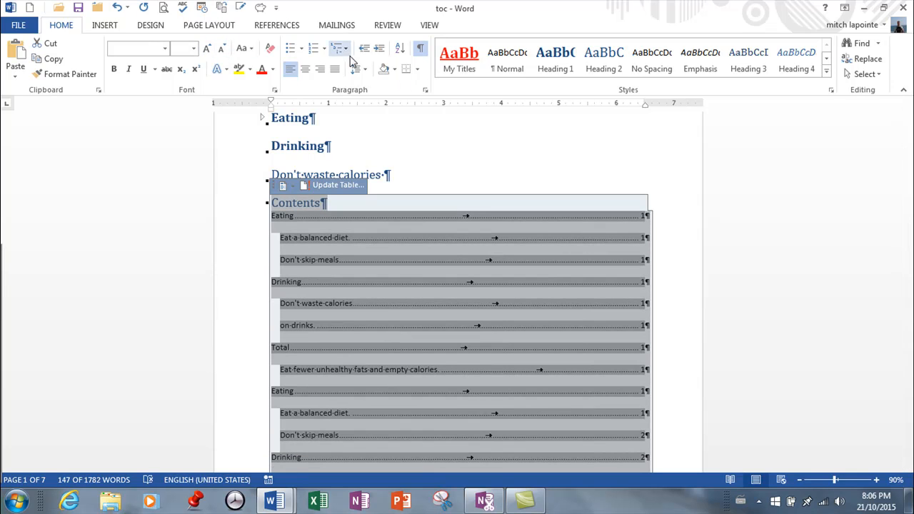
# Step: Remove the space before paragraphs throughout the selected table of contents
pyautogui.click(364, 69)
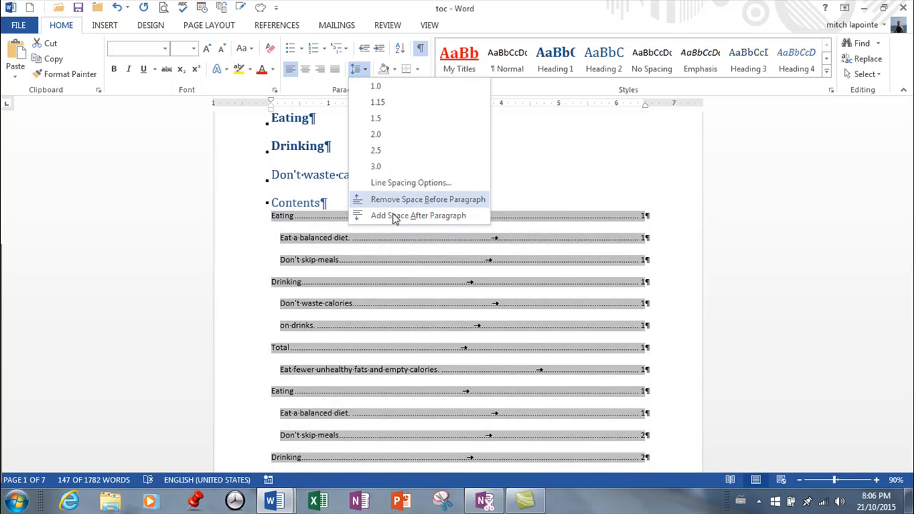
pyautogui.click(391, 201)
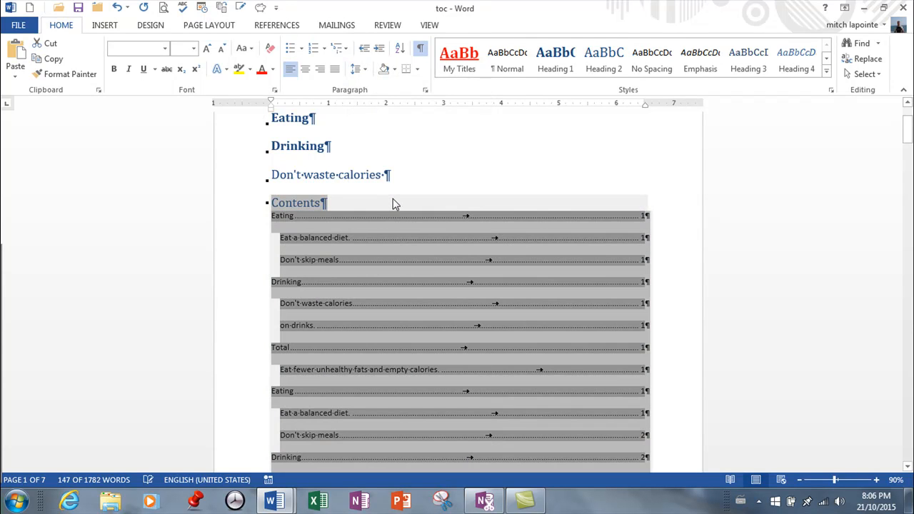
pyautogui.scroll(-1, 676, 249)
pyautogui.scroll(-10, 676, 248)
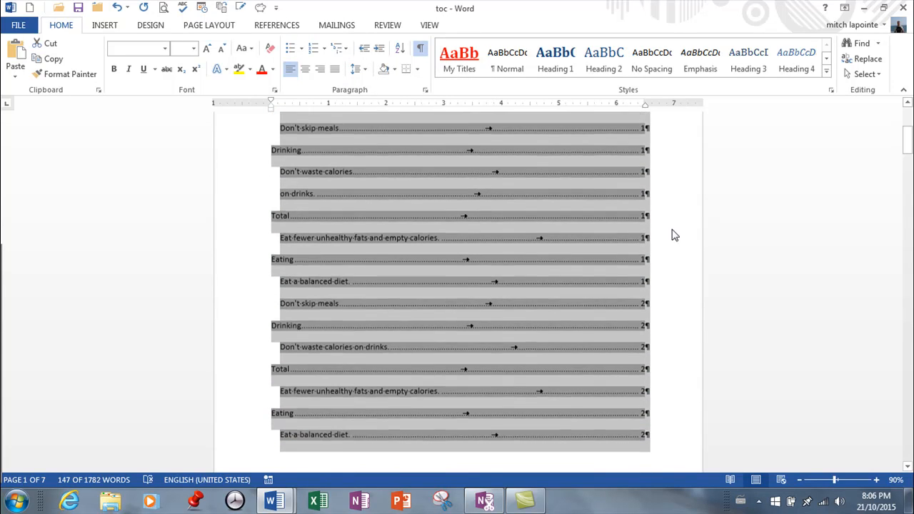
pyautogui.scroll(-10, 661, 240)
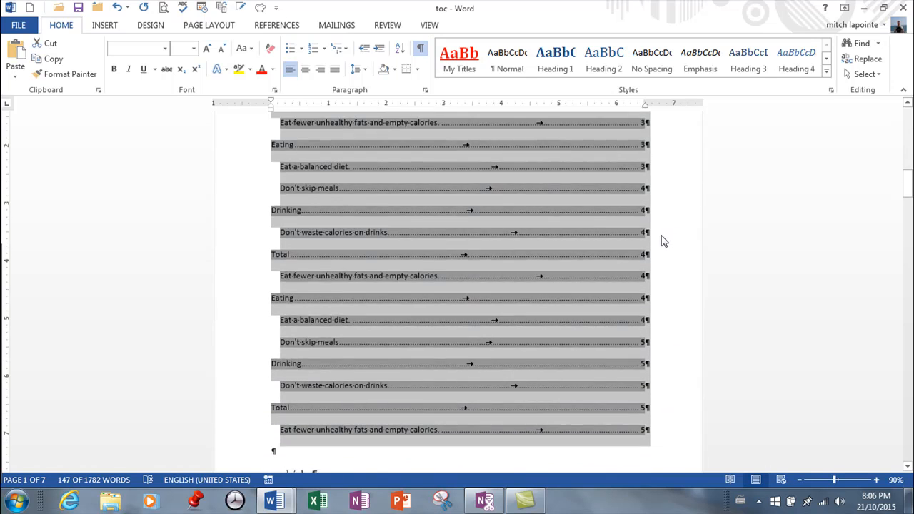
# Step: Undo the last change to the table of contents and delete the empty paragraph above the first "Eating" heading
pyautogui.scroll(10, 658, 238)
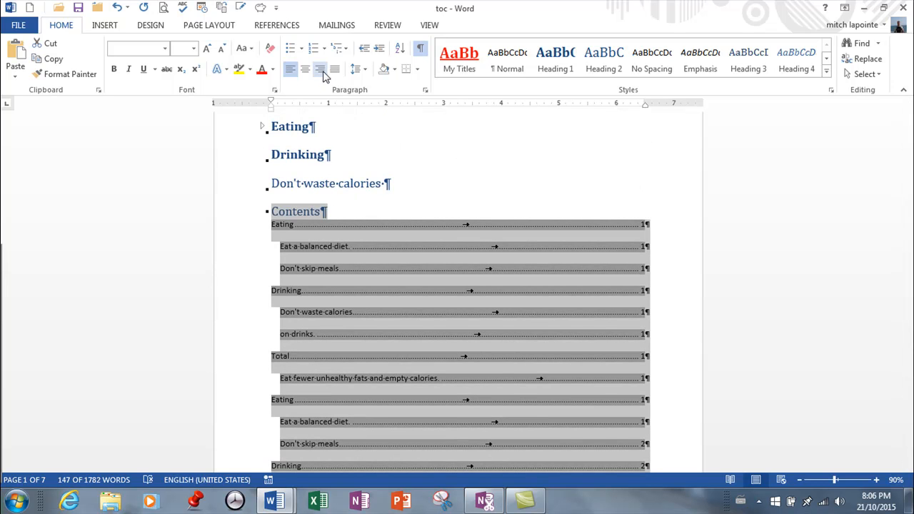
pyautogui.hotkey('ctrl', 'z')
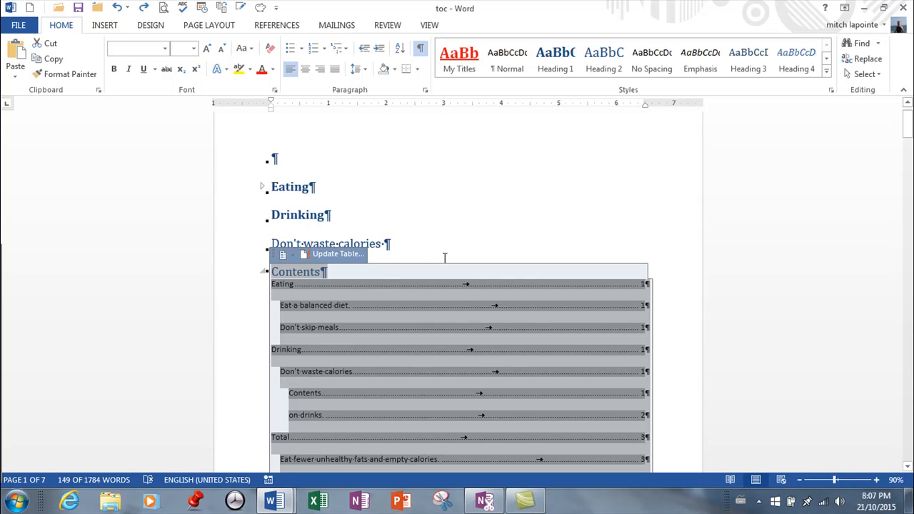
pyautogui.click(417, 241)
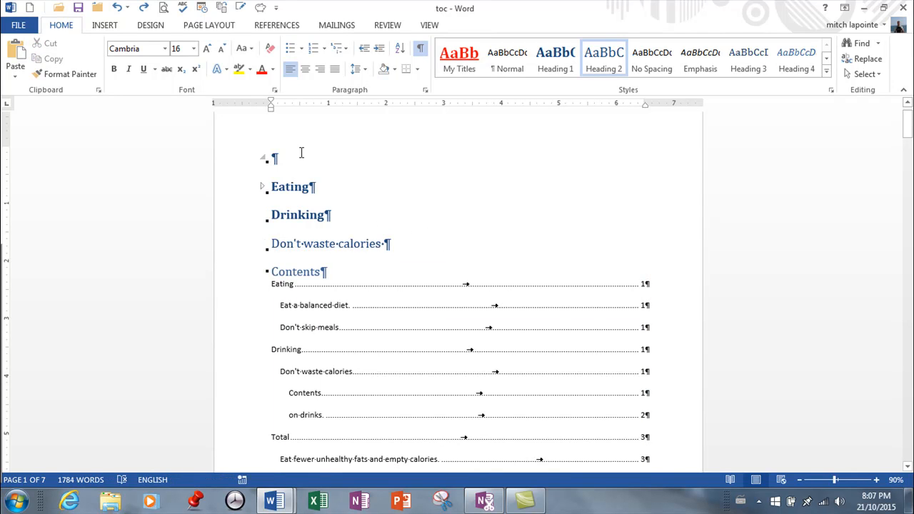
pyautogui.press('Delete')
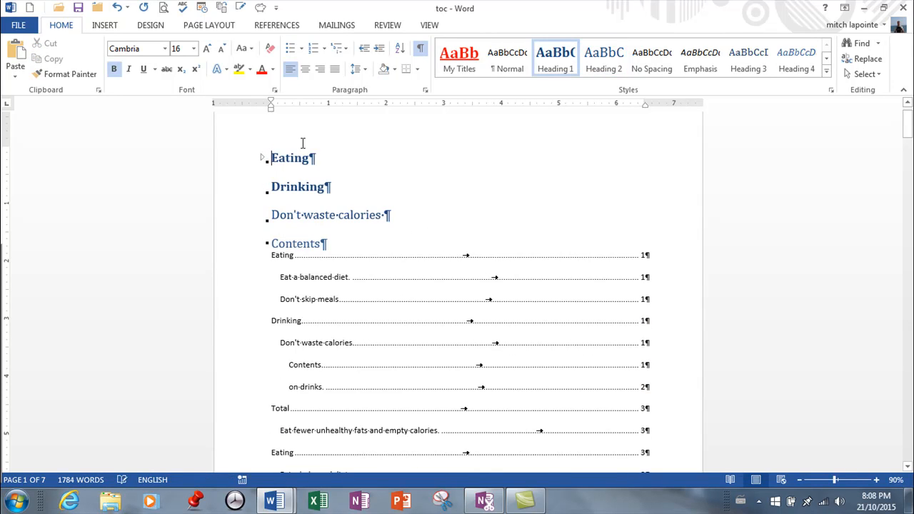
# Step: Set the paragraph spacing after to 0 pt for the whole table of contents
pyautogui.scroll(-7, 365, 261)
pyautogui.scroll(-5, 372, 268)
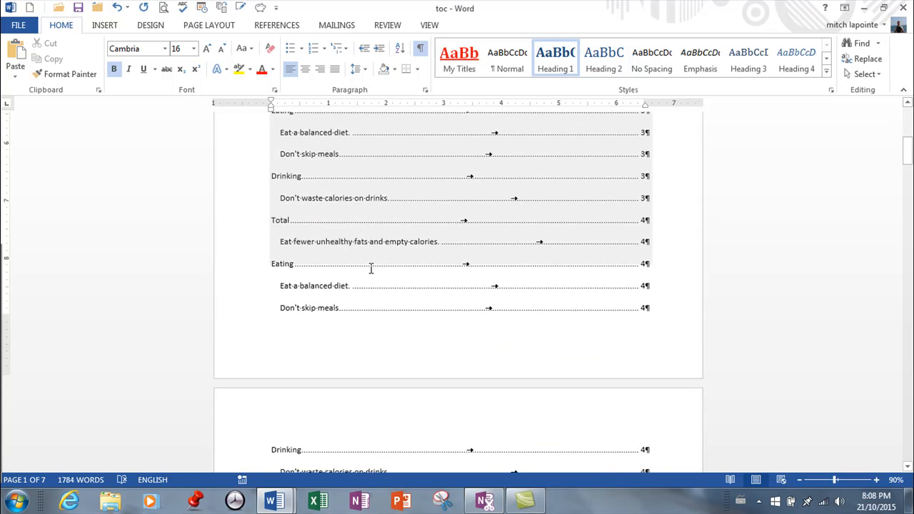
pyautogui.scroll(-4, 354, 270)
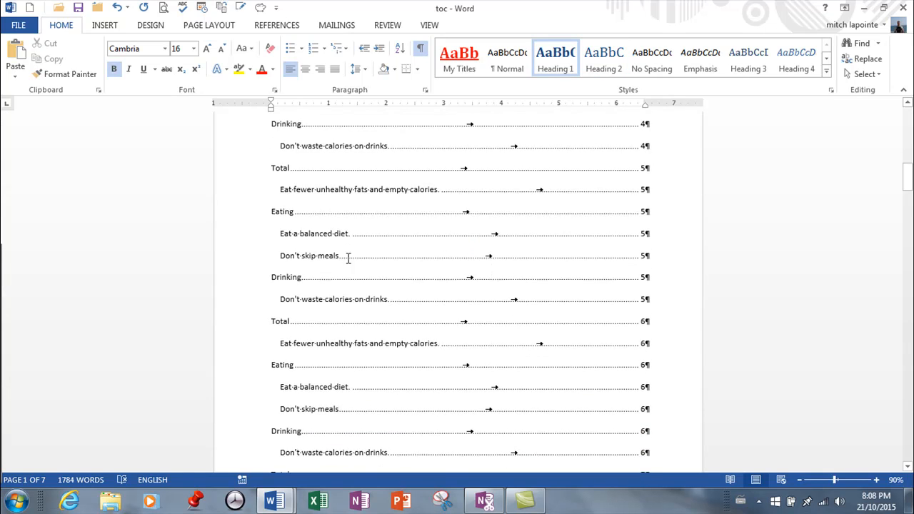
pyautogui.scroll(-3, 423, 240)
pyautogui.scroll(15, 422, 254)
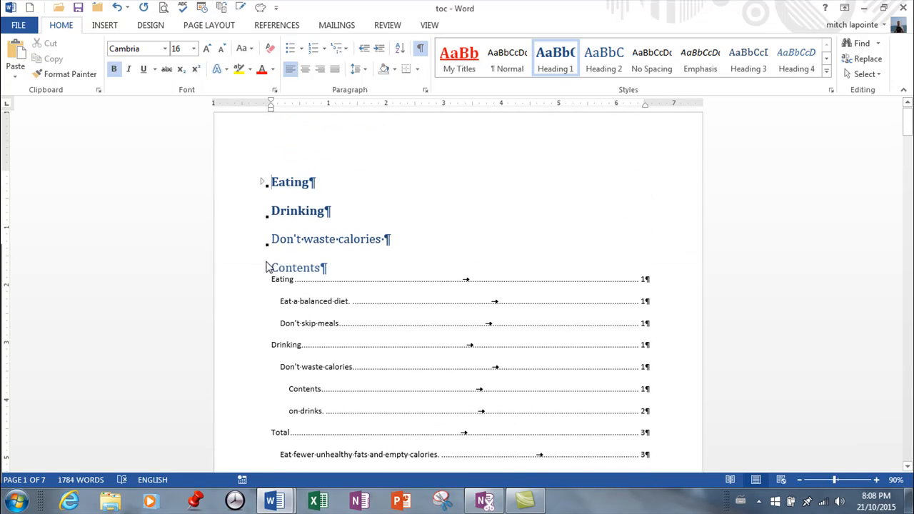
pyautogui.click(282, 278)
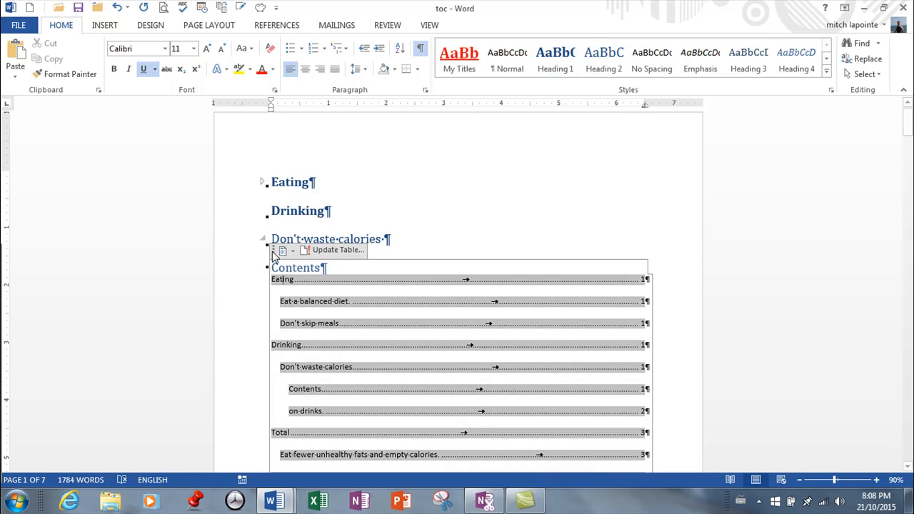
pyautogui.click(276, 250)
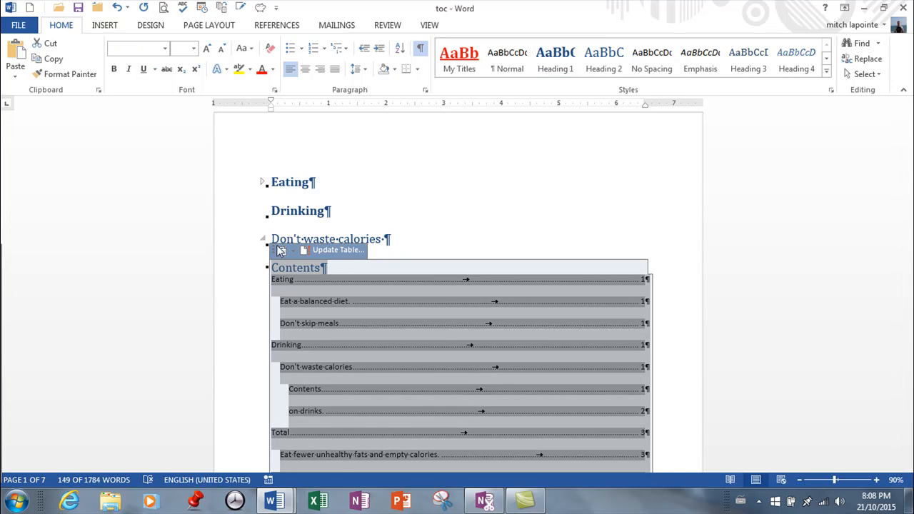
pyautogui.click(426, 90)
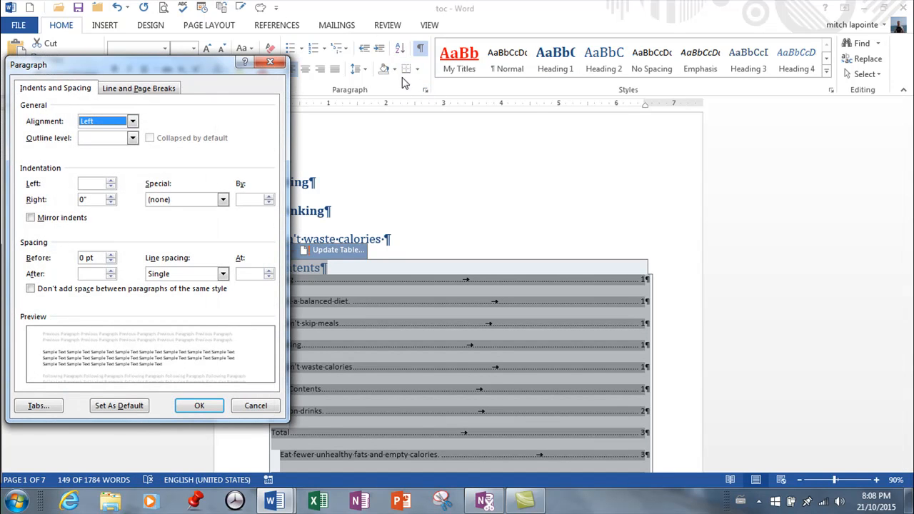
pyautogui.click(111, 277)
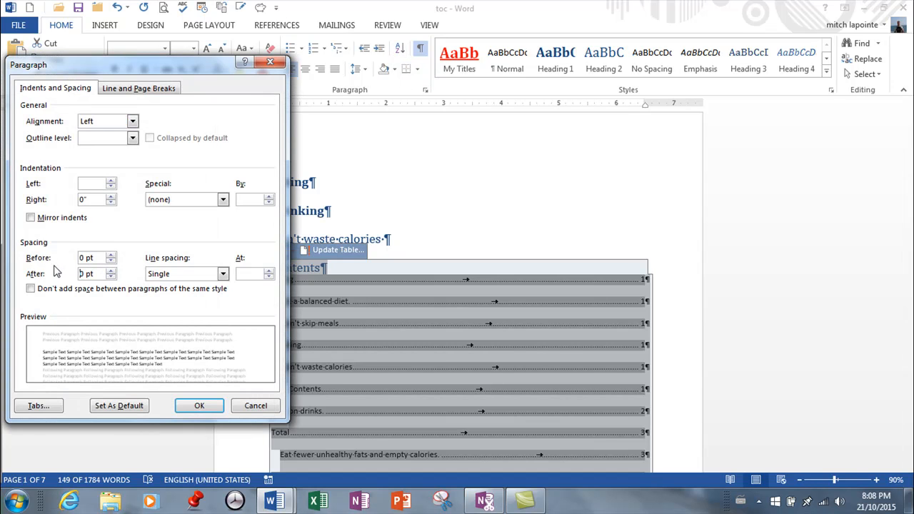
pyautogui.click(203, 406)
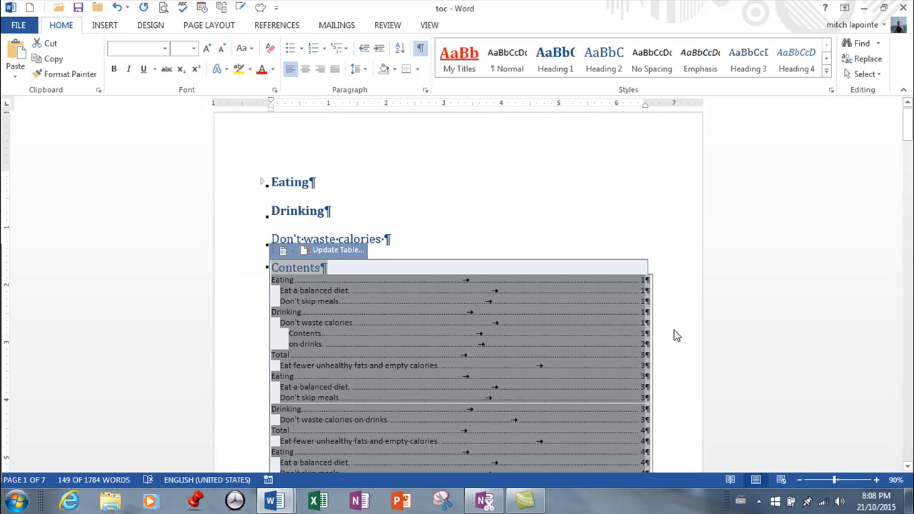
# Step: Review the spacing and length of the table of contents from its title through its last entry
pyautogui.scroll(-10, 677, 334)
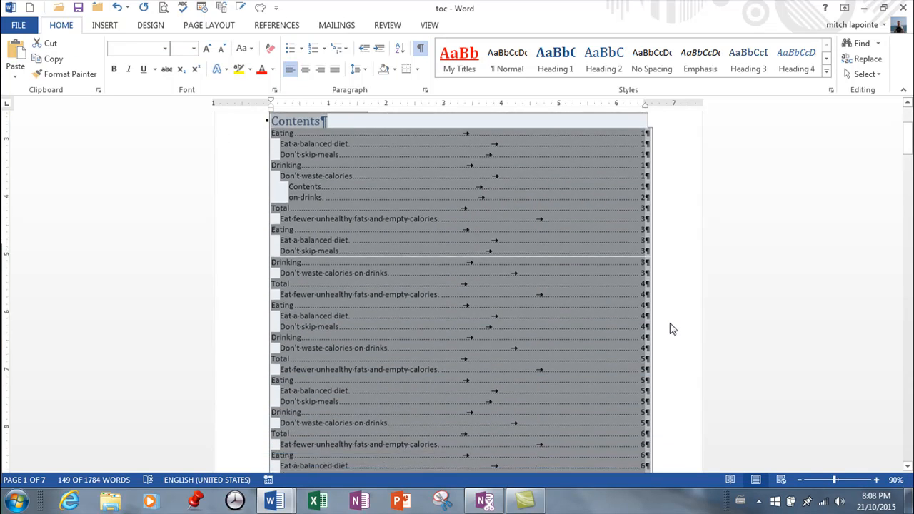
pyautogui.scroll(-5, 671, 330)
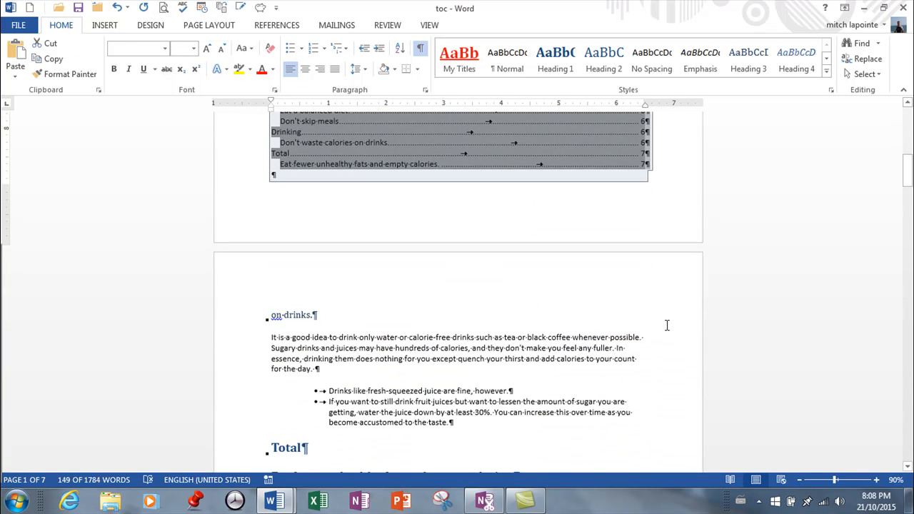
pyautogui.scroll(15, 665, 326)
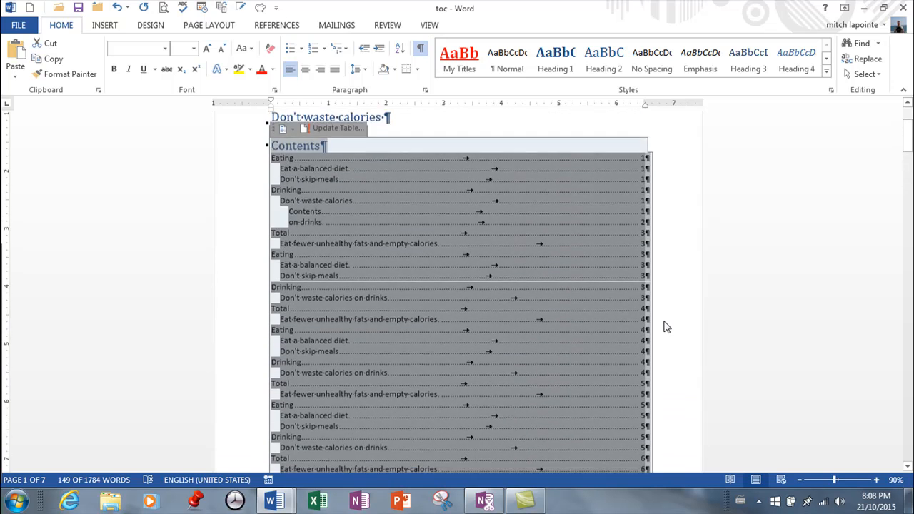
pyautogui.click(541, 202)
pyautogui.scroll(-5, 585, 222)
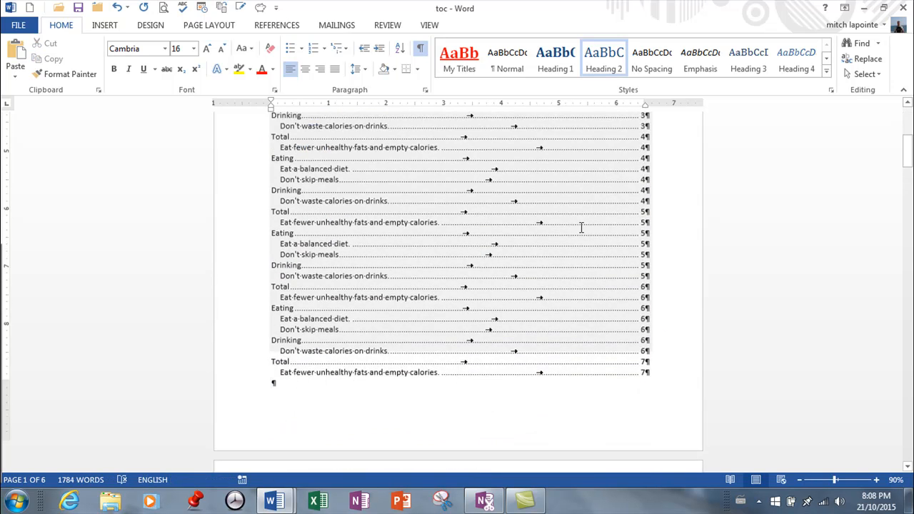
pyautogui.scroll(-2, 582, 227)
pyautogui.scroll(5, 581, 227)
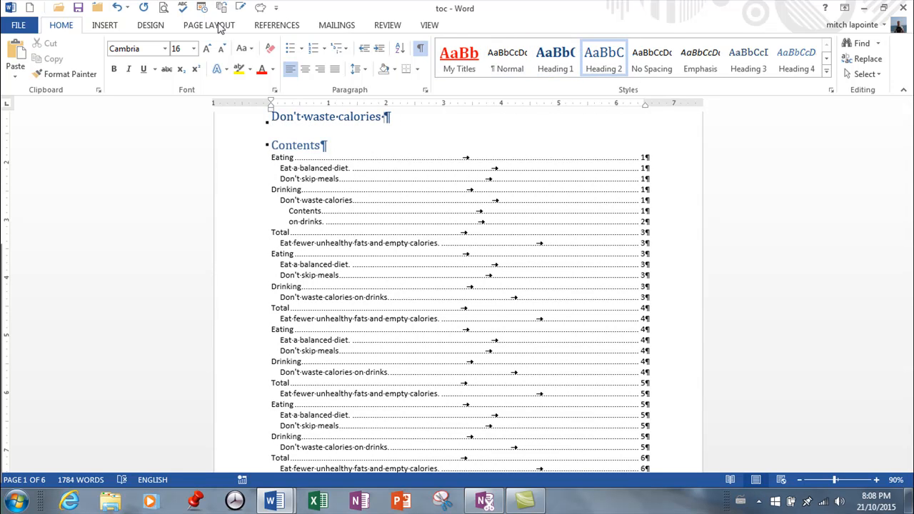
# Step: Remove the whole table of contents from the document
pyautogui.click(262, 27)
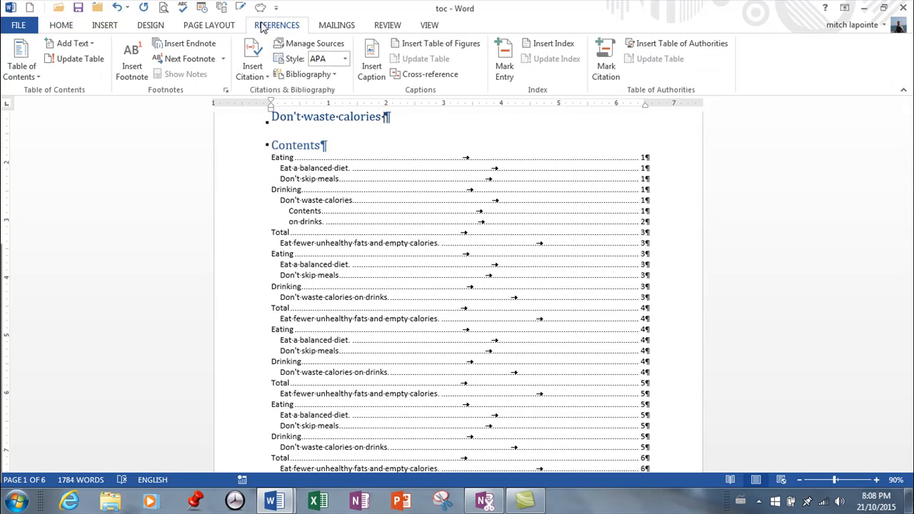
pyautogui.click(36, 71)
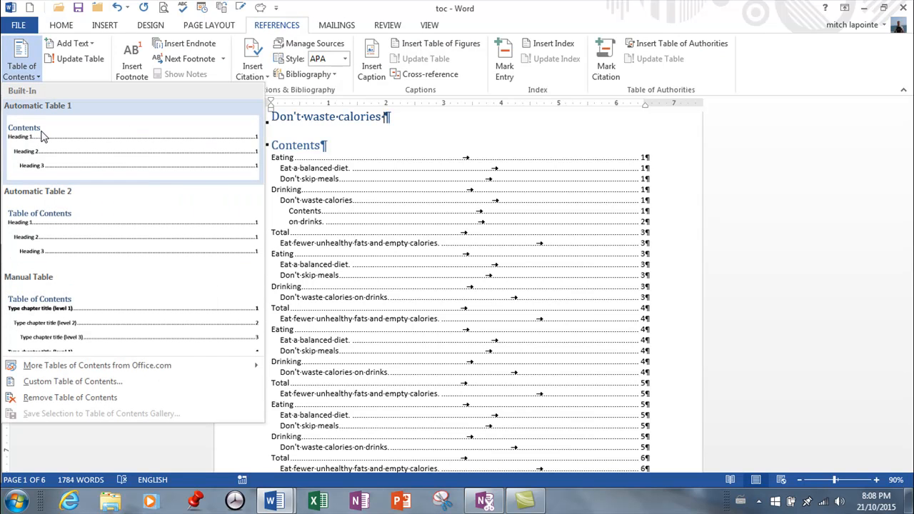
pyautogui.click(805, 281)
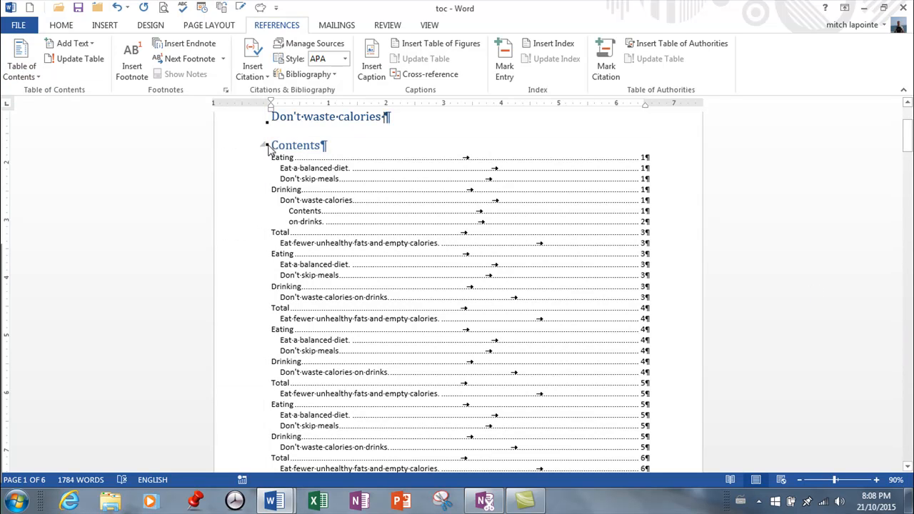
pyautogui.scroll(1, 272, 164)
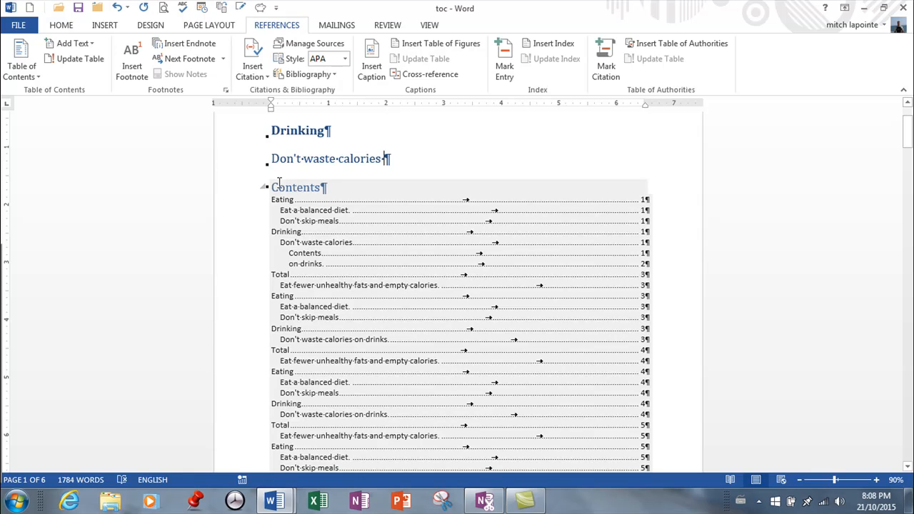
pyautogui.click(275, 172)
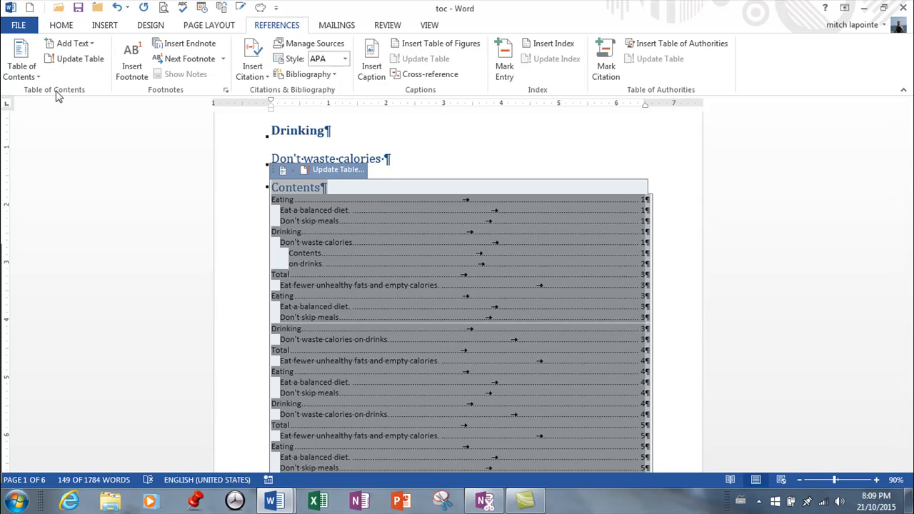
pyautogui.click(22, 66)
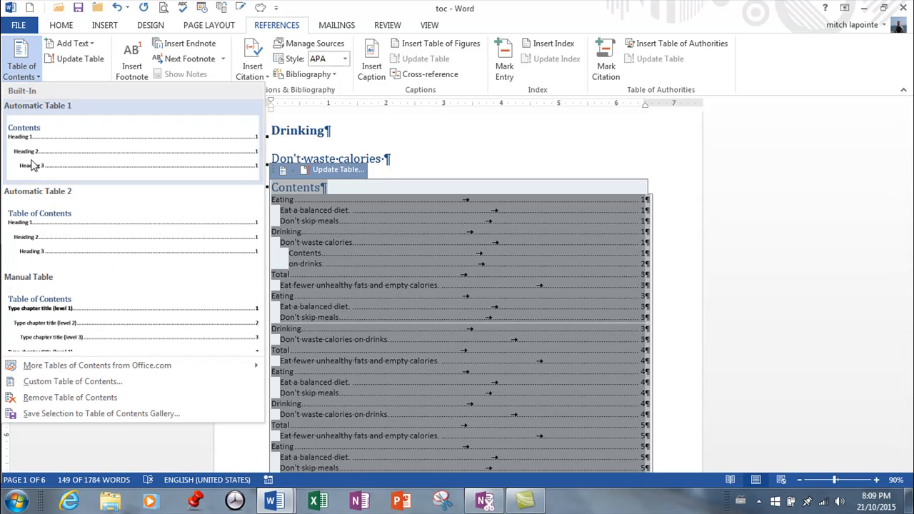
pyautogui.click(55, 397)
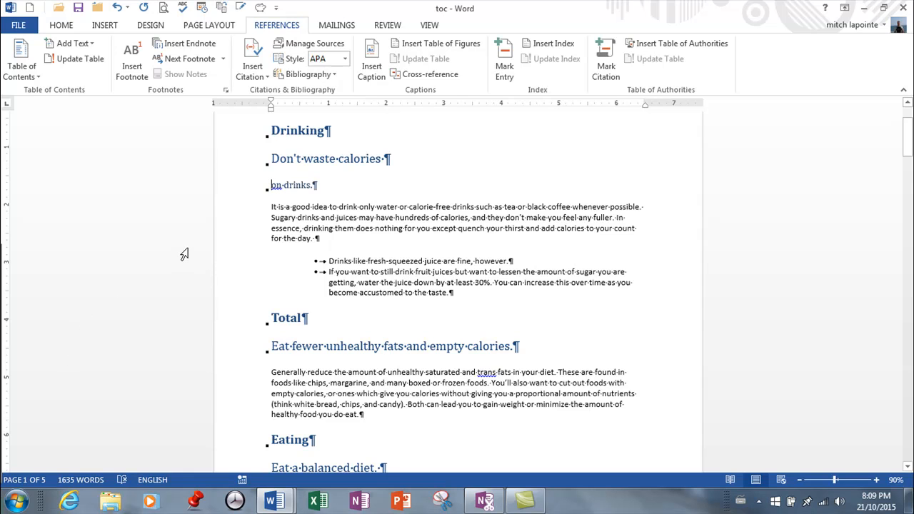
# Step: Join the "on drinks." line onto the end of the "Don't waste calories" heading above it
pyautogui.scroll(3, 183, 254)
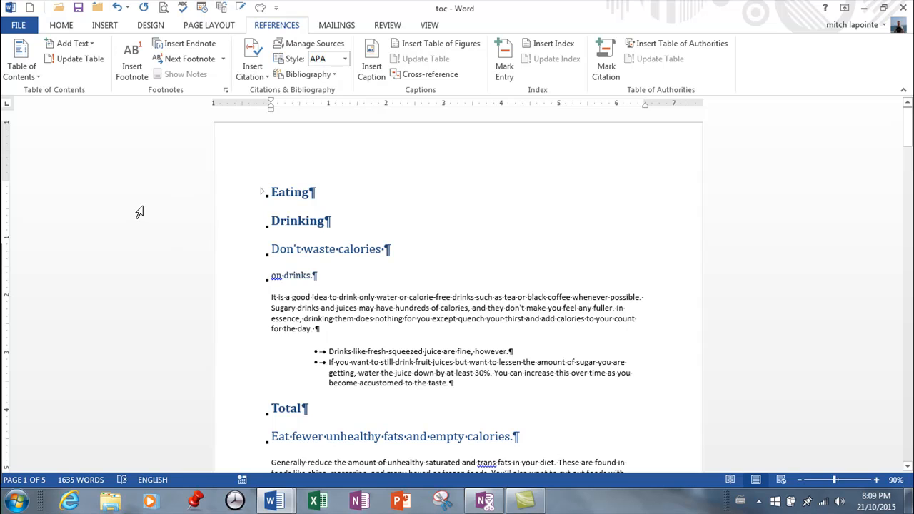
pyautogui.doubleClick(296, 192)
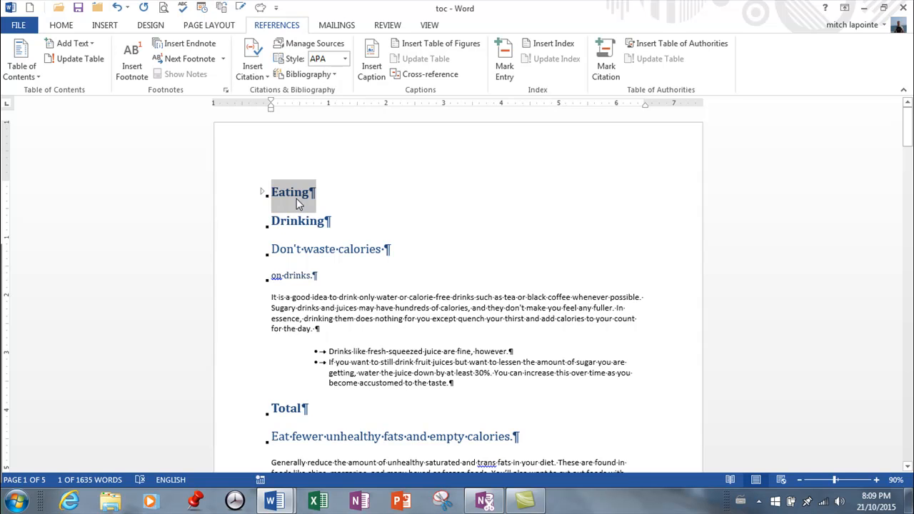
pyautogui.scroll(-4, 296, 198)
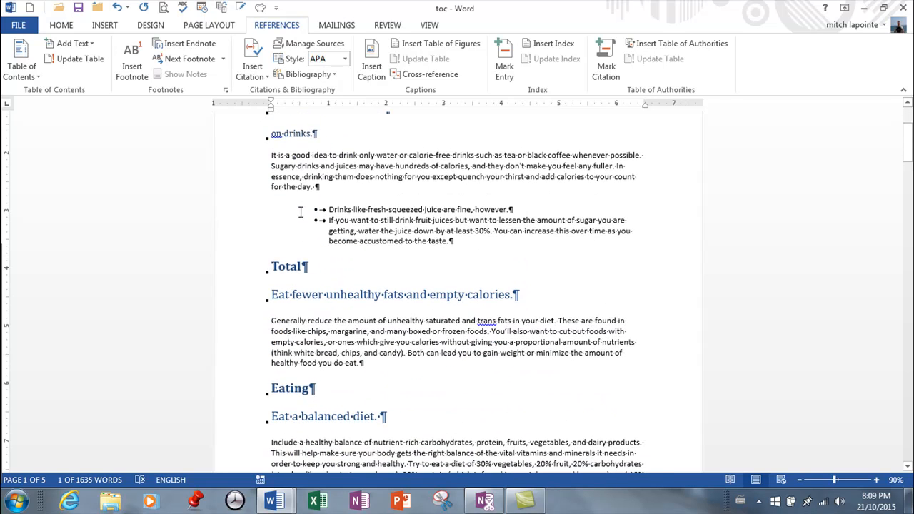
pyautogui.scroll(1, 298, 208)
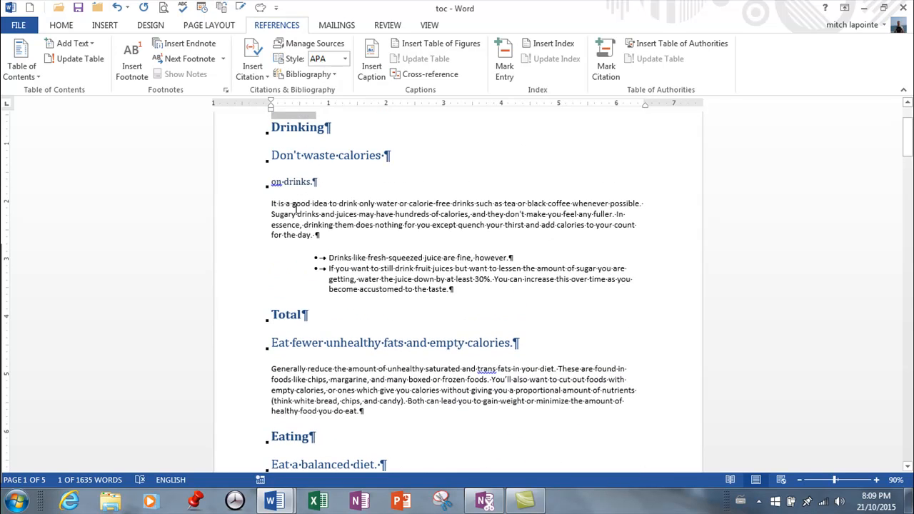
pyautogui.scroll(-1, 295, 206)
pyautogui.click(408, 150)
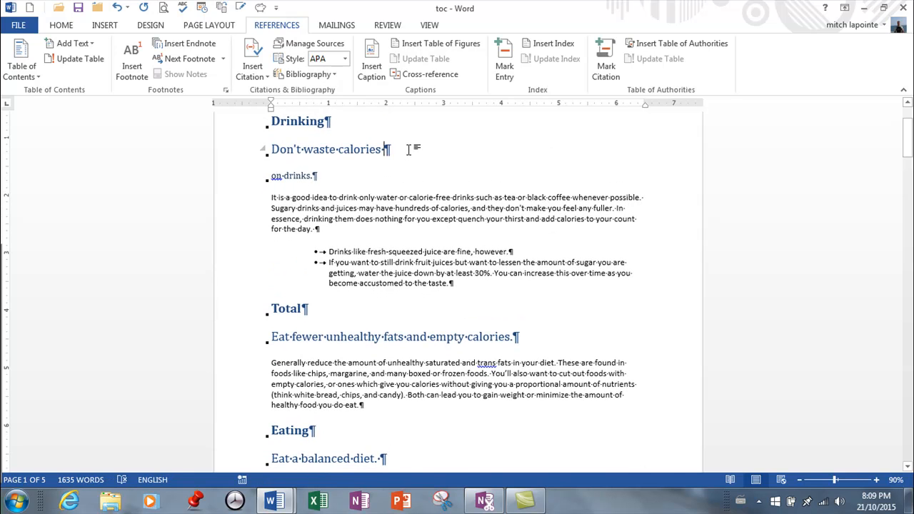
pyautogui.press('Delete')
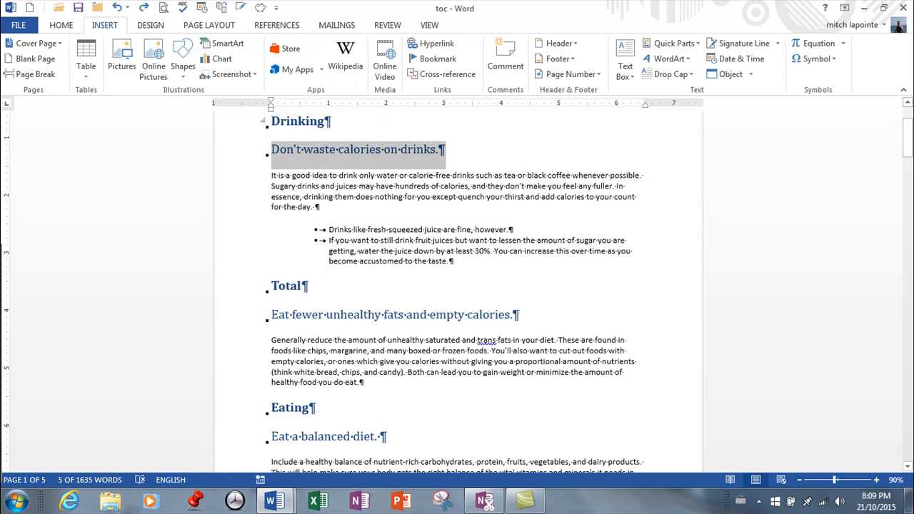
# Step: Attach a comment to "Don't" in the "Don't waste calories on drinks." heading reading "Many people don't realize the amount of calorie in drink"
pyautogui.click(279, 151)
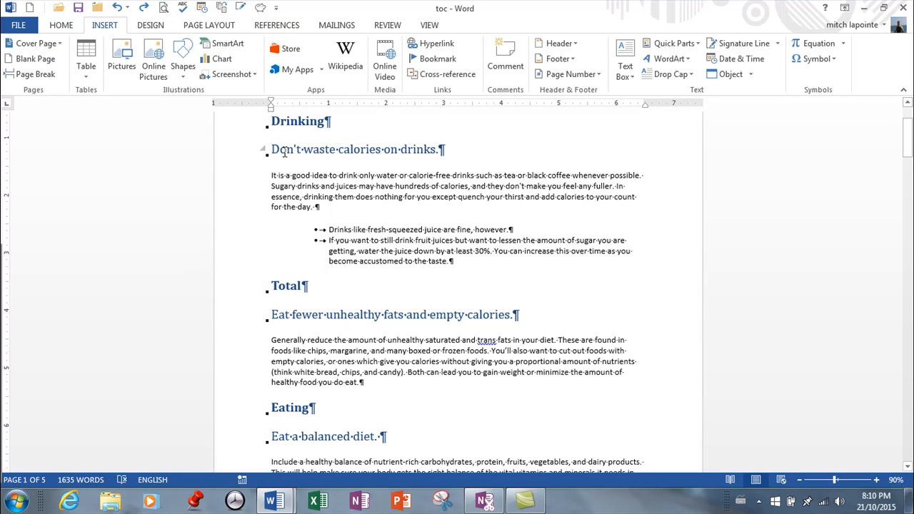
pyautogui.click(523, 72)
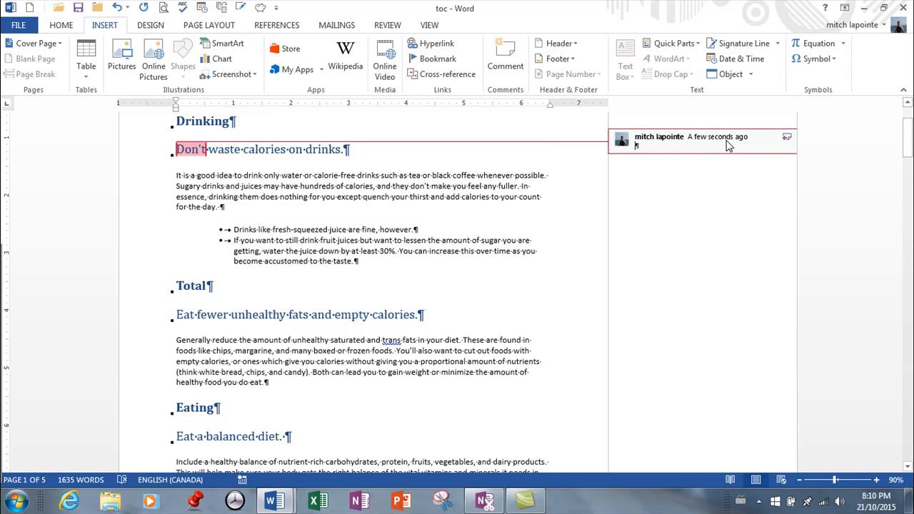
pyautogui.write('Many')
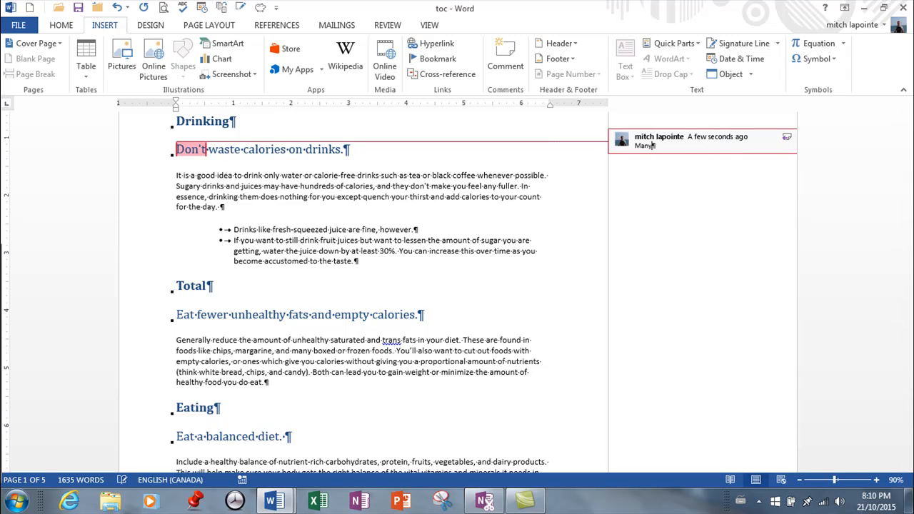
pyautogui.write(' p')
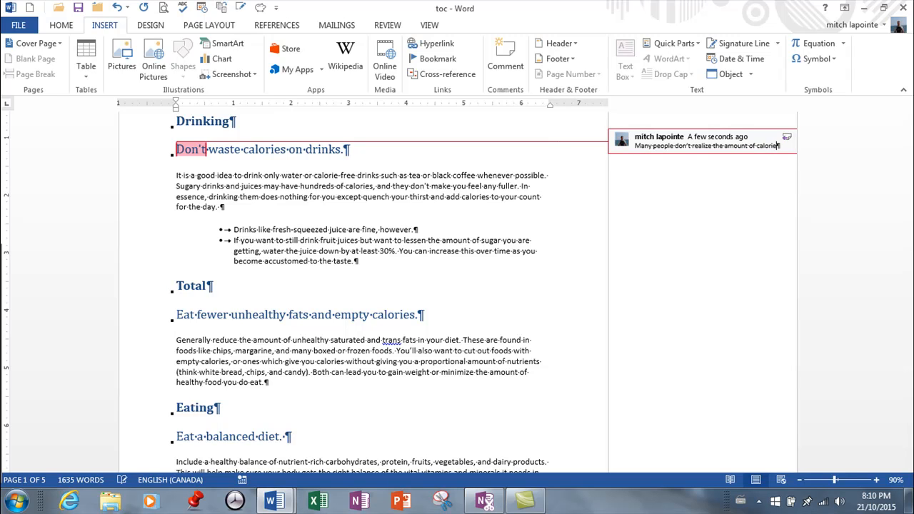
pyautogui.write('in drinks')
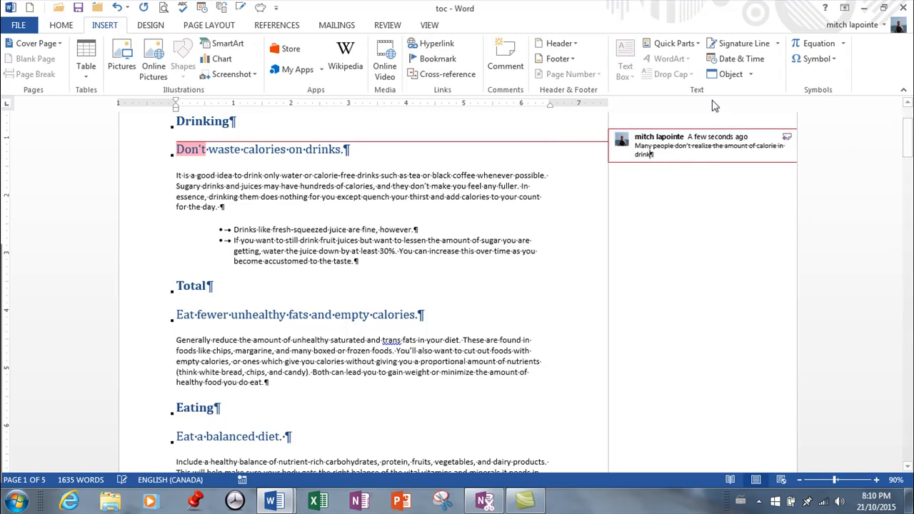
# Step: Attach a comment to "on" in the "Don't waste calories on drinks." heading with the filler text ";fljdsl;fkj dsfds;lfj;j" and a blank second line
pyautogui.click(529, 166)
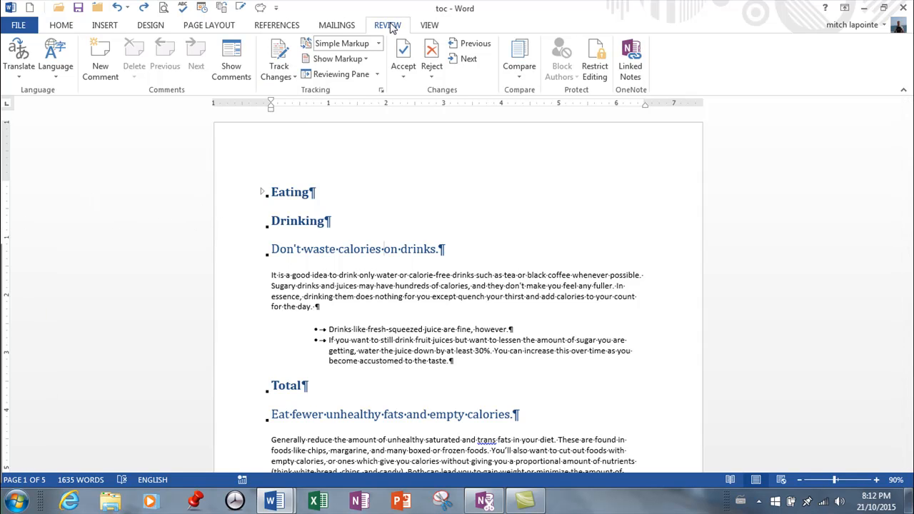
pyautogui.click(101, 58)
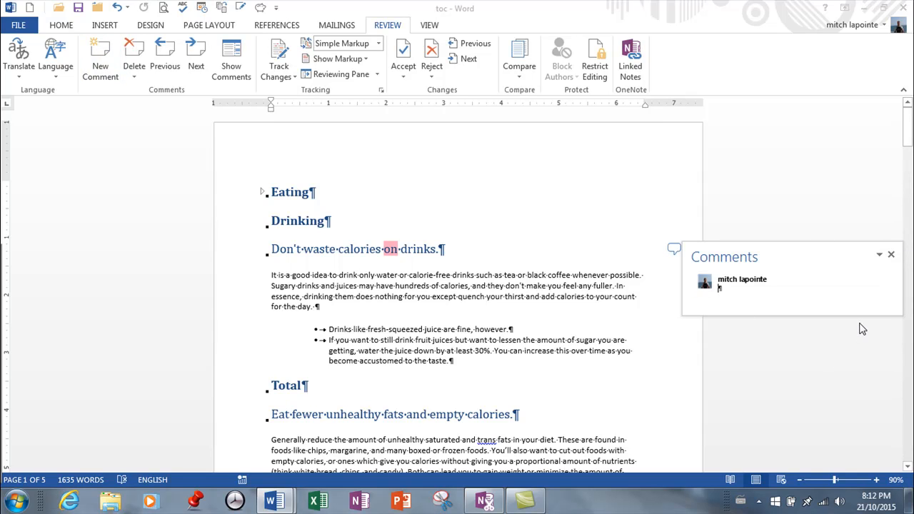
pyautogui.write(';fl;dsl;fkj dsfds;lfj;j')
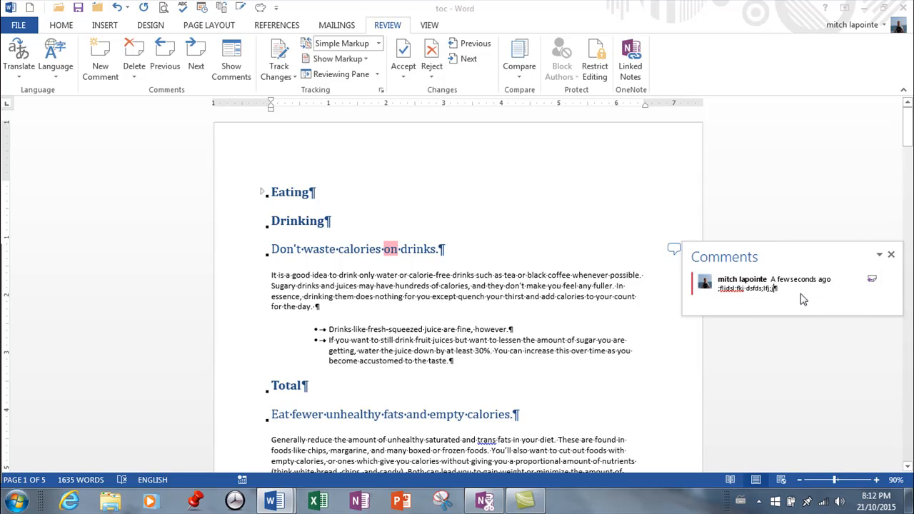
pyautogui.press('Return')
pyautogui.click(810, 366)
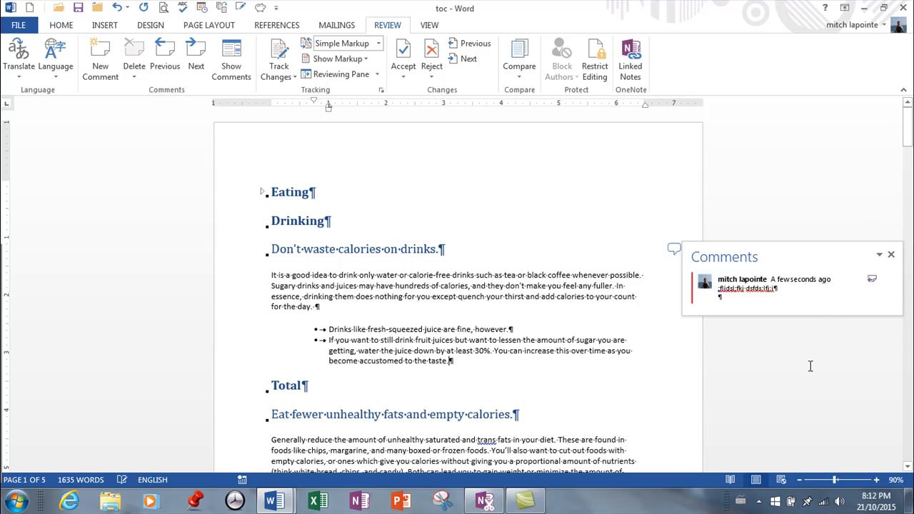
pyautogui.click(527, 252)
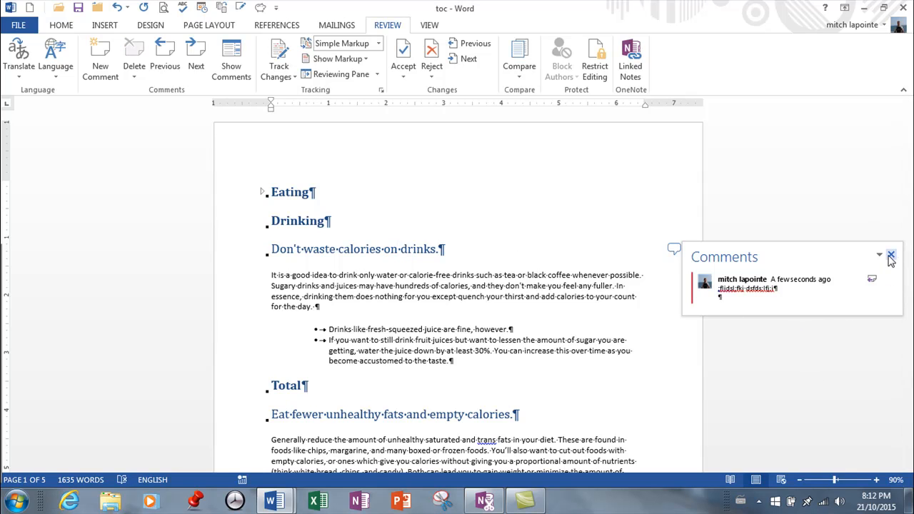
pyautogui.click(881, 256)
pyautogui.click(557, 255)
pyautogui.doubleClick(522, 278)
pyautogui.click(506, 310)
pyautogui.scroll(-3, 757, 258)
pyautogui.scroll(3, 739, 266)
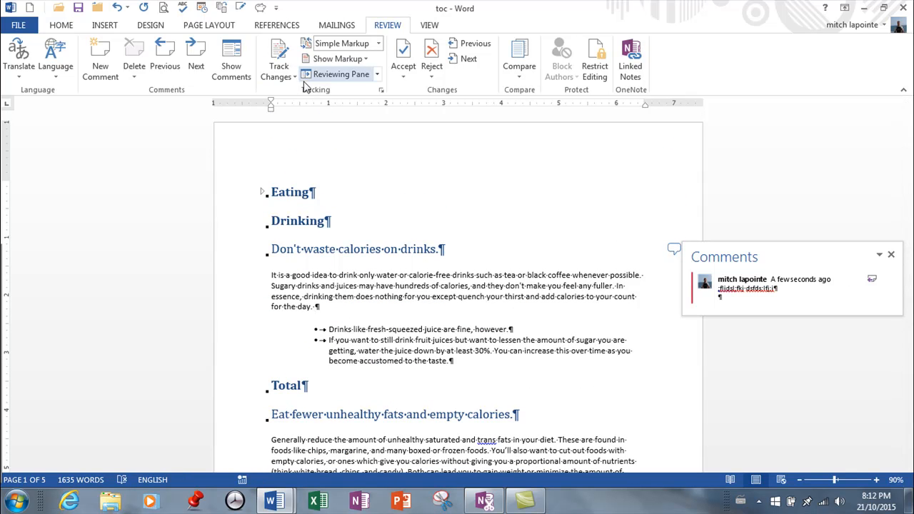
# Step: Display the comments in full beside the page, and switch back to the collapsed comment balloon
pyautogui.click(233, 68)
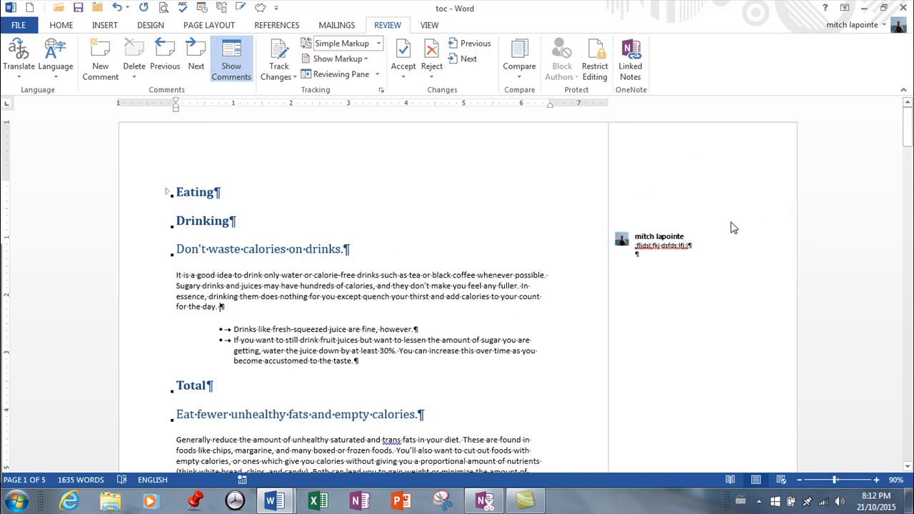
pyautogui.moveTo(693, 240)
pyautogui.click(236, 63)
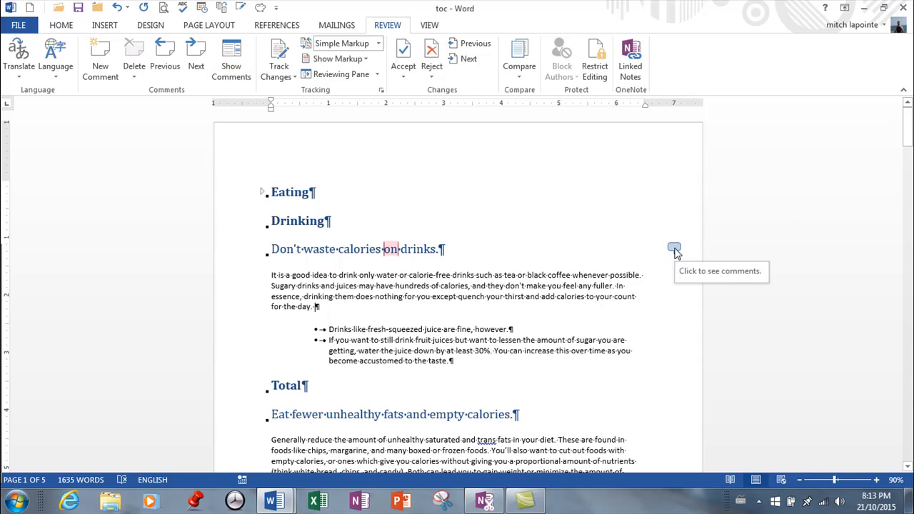
# Step: Open, close and reopen the comment on the "Don't waste calories on drinks." heading from its balloon
pyautogui.click(674, 250)
pyautogui.click(675, 250)
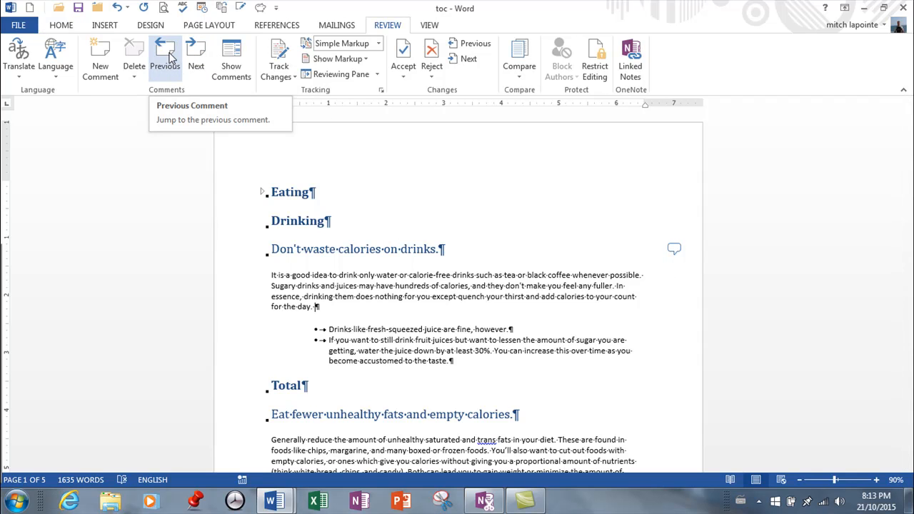
pyautogui.click(674, 248)
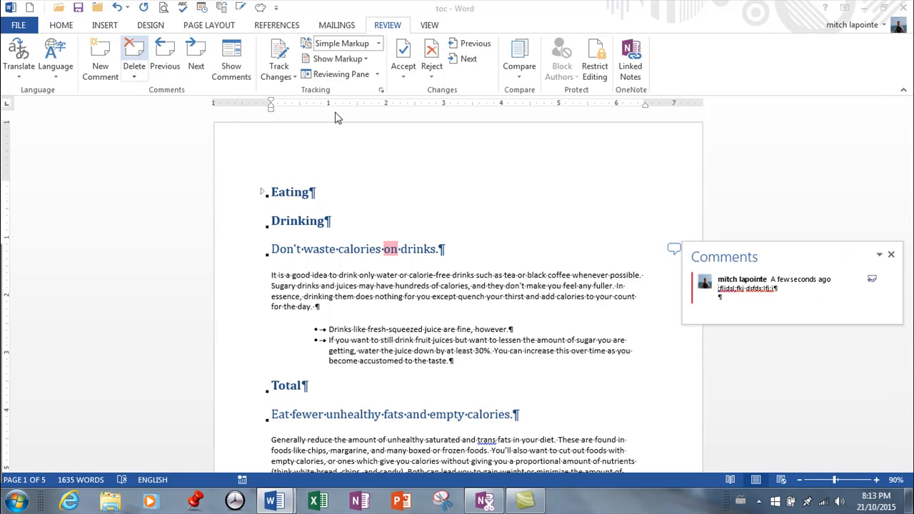